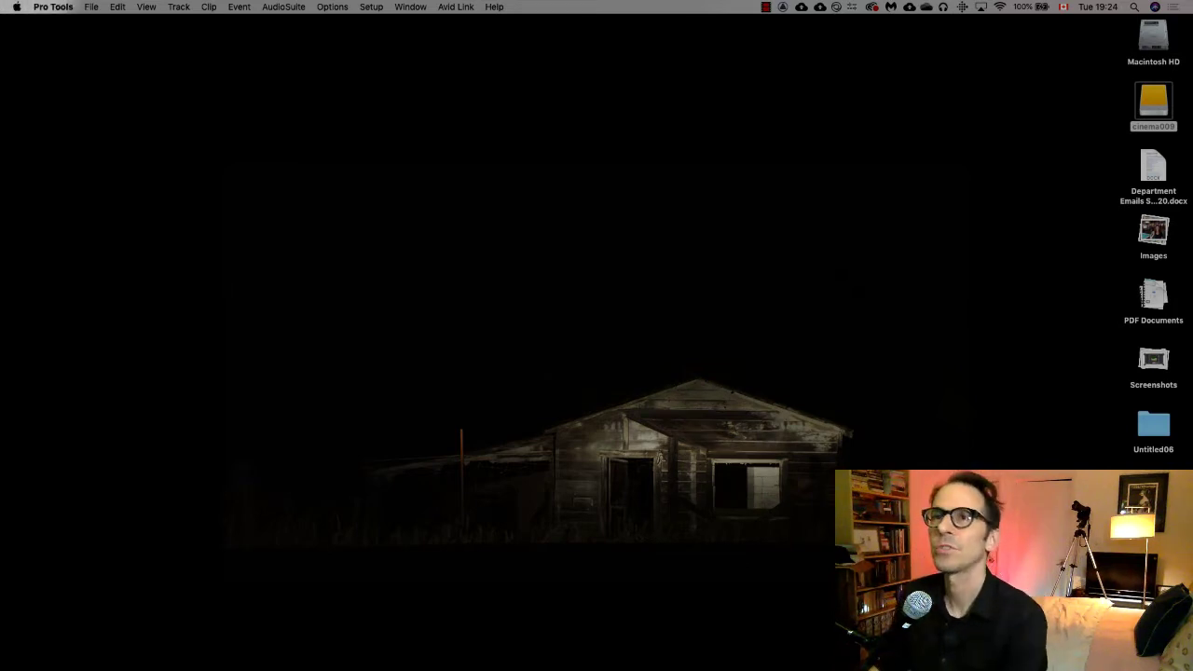
Start a new session and name it 'camtasia tutorial fx'
{"action": "left_click", "coordinate": [95, 7]}
{"action": "left_click", "coordinate": [117, 21]}
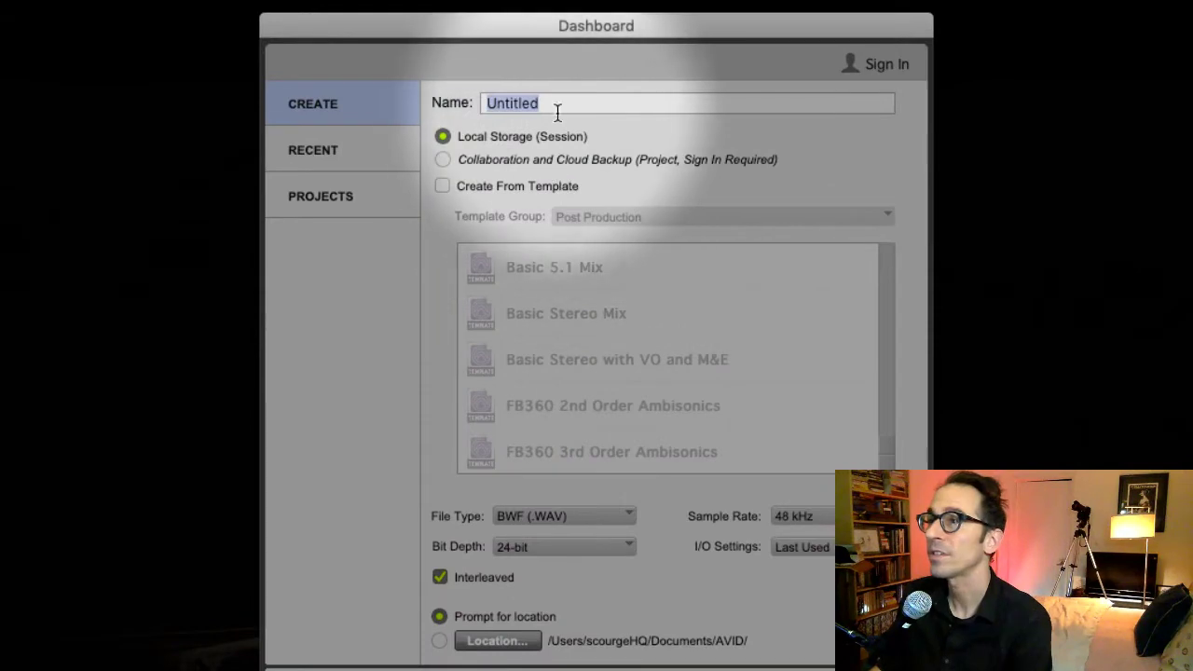
{"action": "left_click", "coordinate": [556, 105]}
{"action": "double_click", "coordinate": [557, 103]}
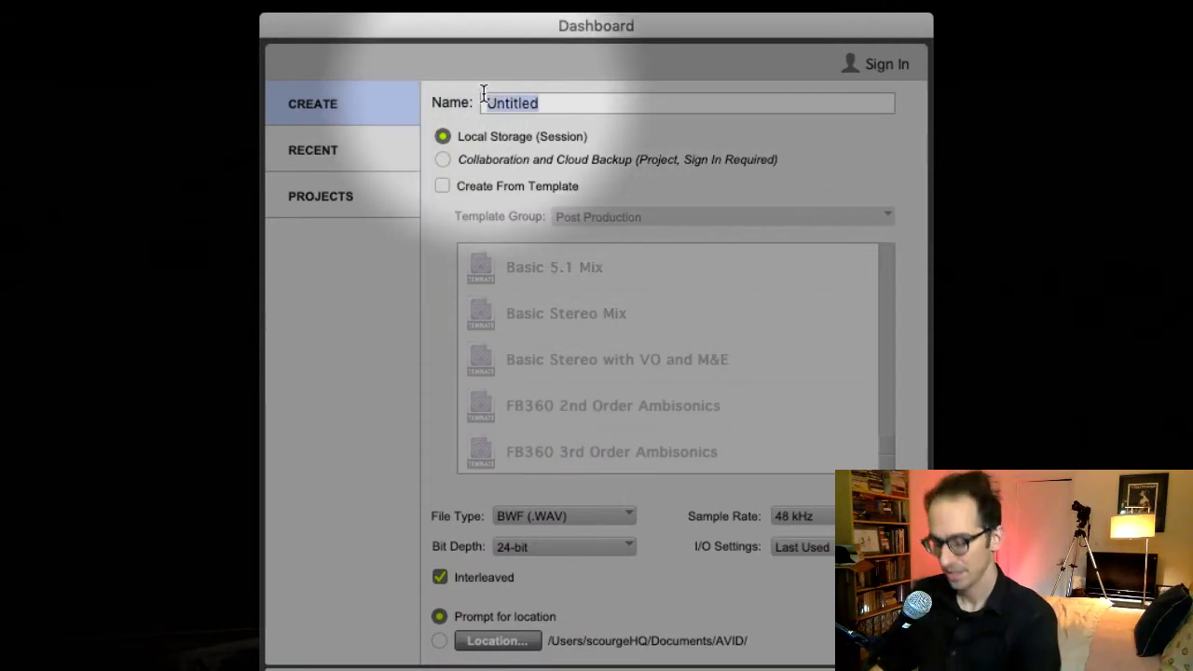
{"action": "type", "text": "cam"}
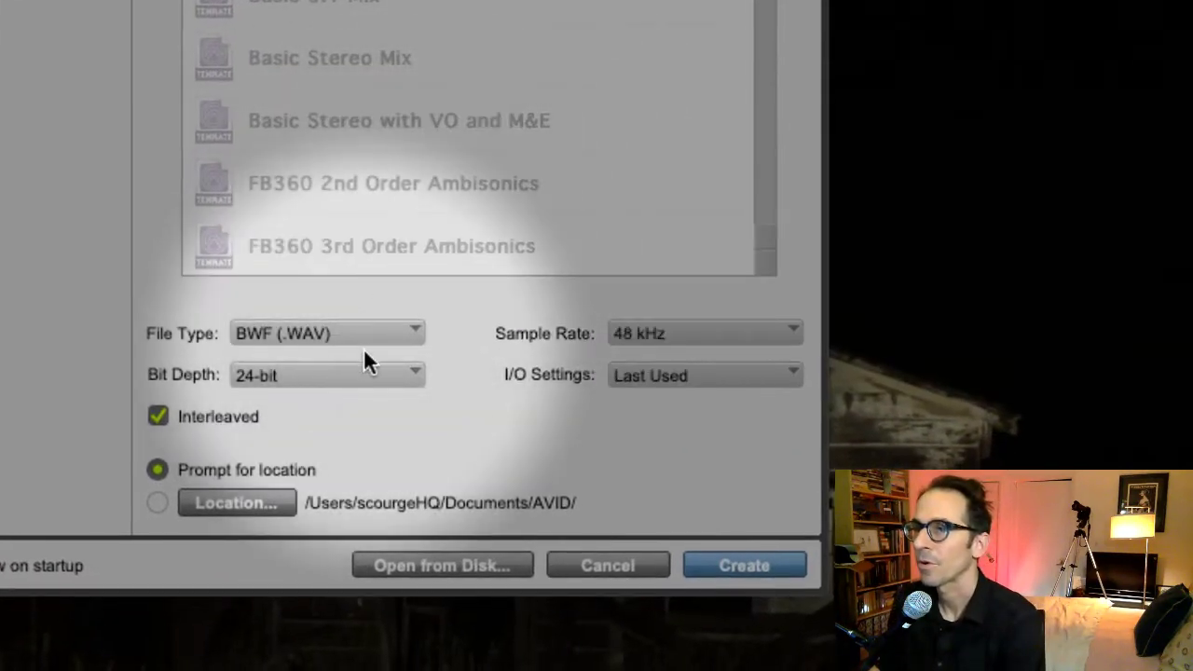
Keep BWF (.WAV), 24-bit and 48 kHz, and create the session in the AVID folder
{"action": "left_click", "coordinate": [594, 519]}
{"action": "left_click", "coordinate": [369, 374]}
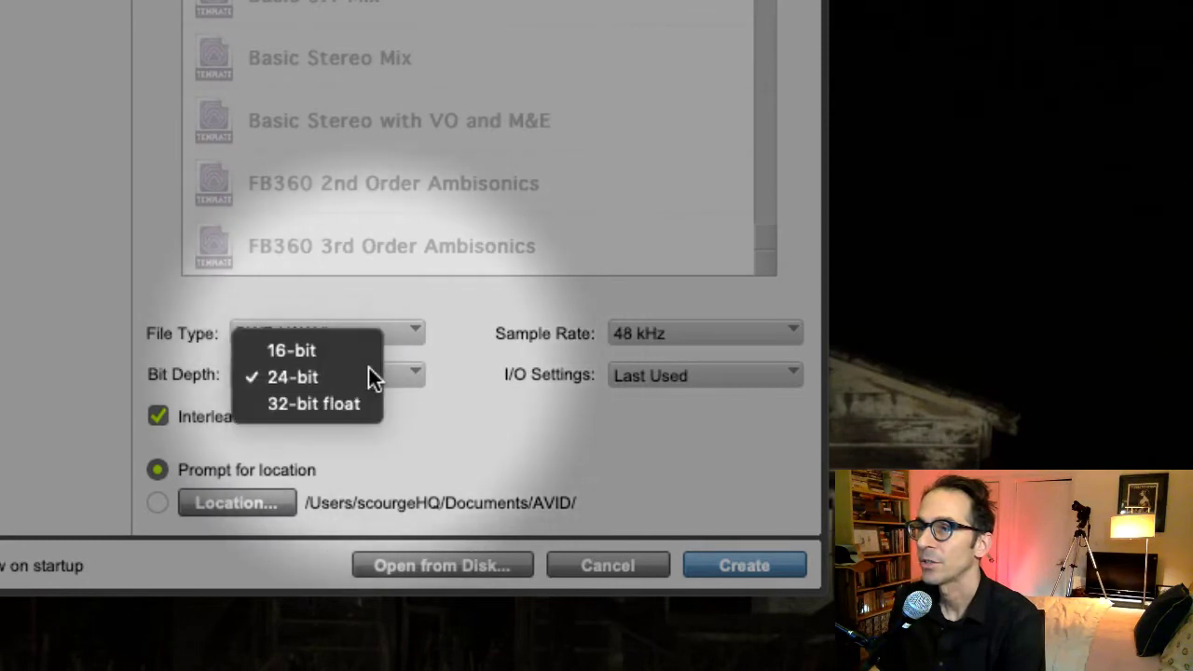
{"action": "left_click", "coordinate": [368, 373]}
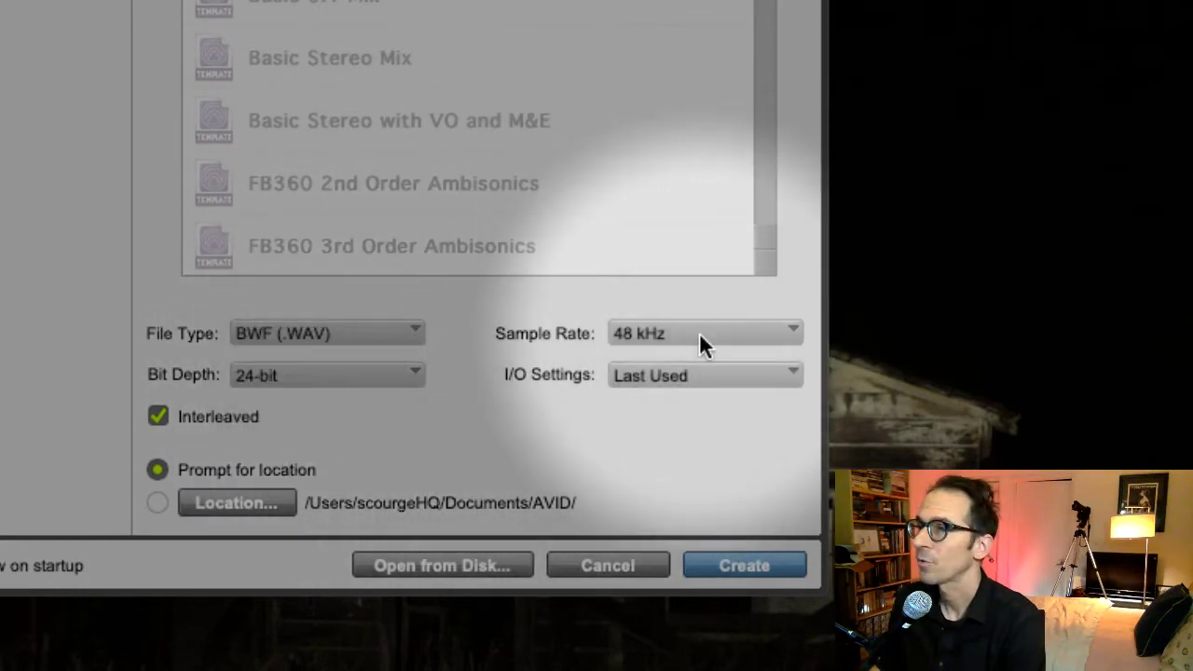
{"action": "left_click", "coordinate": [699, 332]}
{"action": "left_click", "coordinate": [569, 372]}
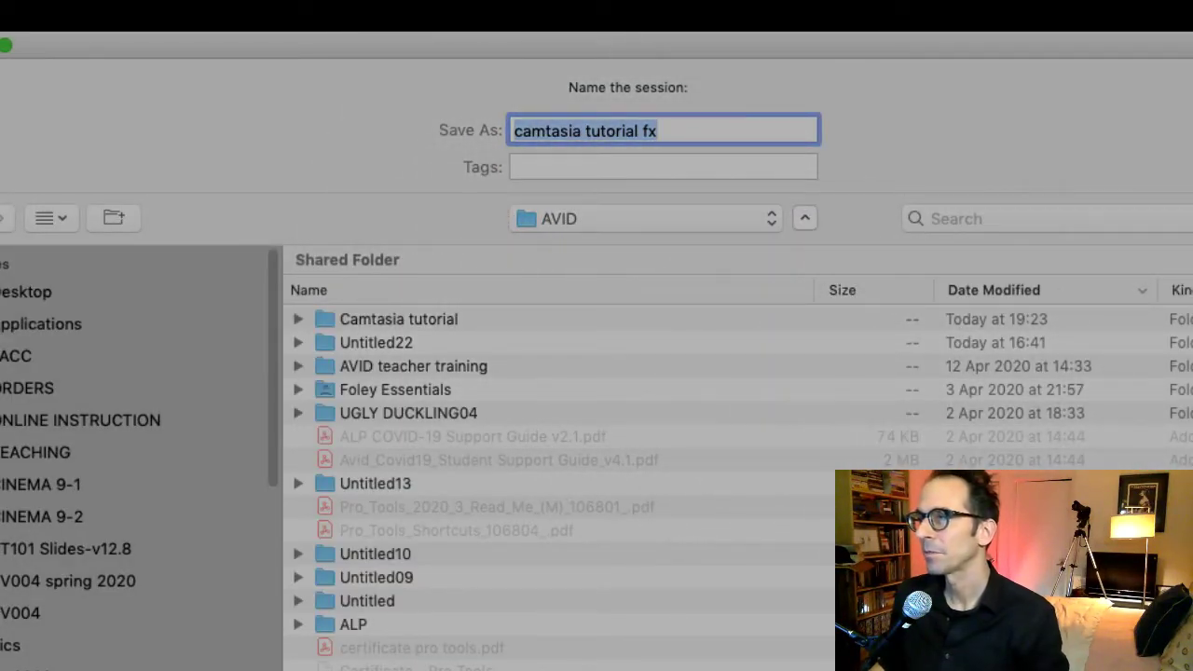
{"action": "key", "text": "Return"}
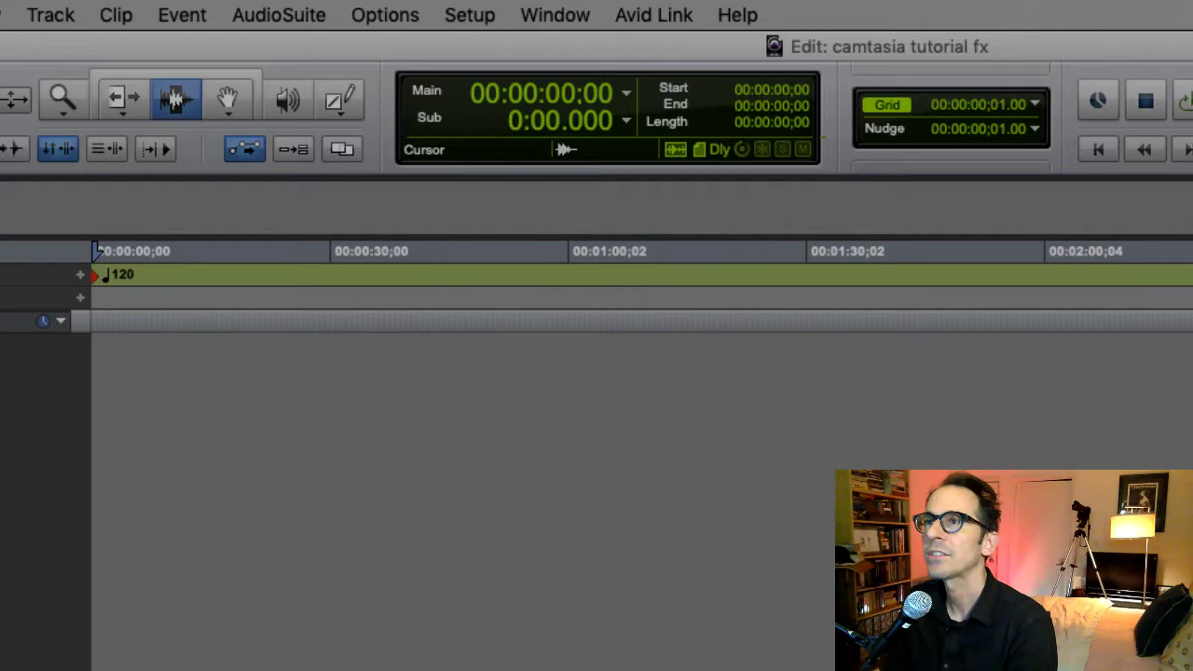
{"action": "left_click", "coordinate": [475, 14]}
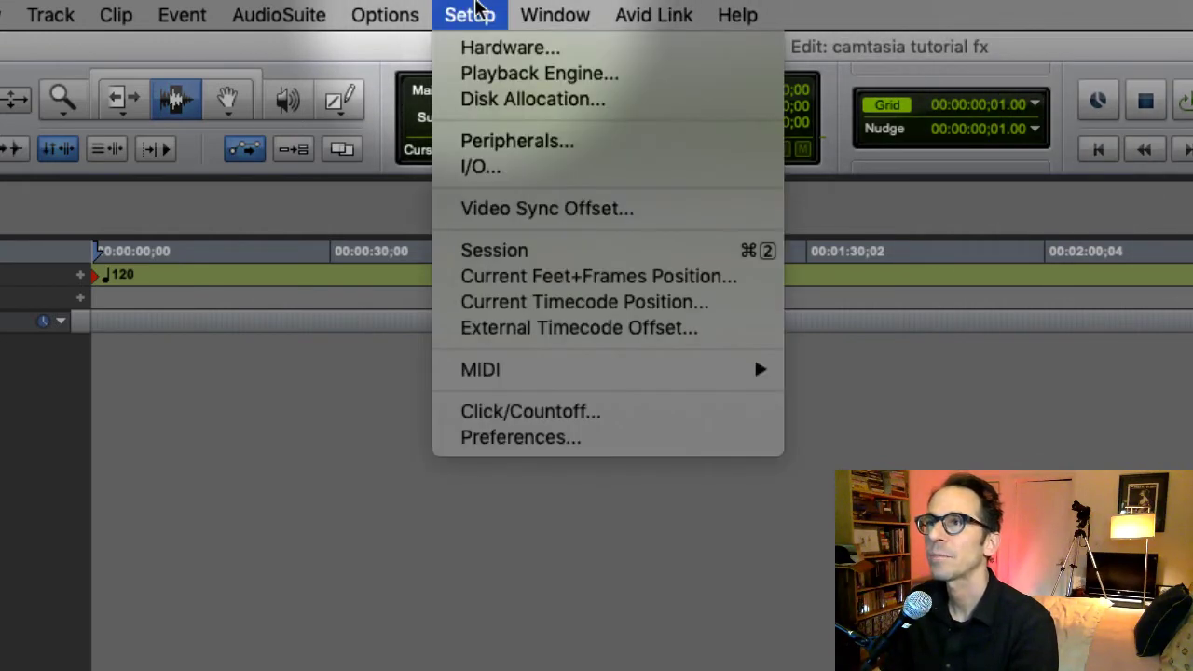
{"action": "left_click", "coordinate": [504, 80]}
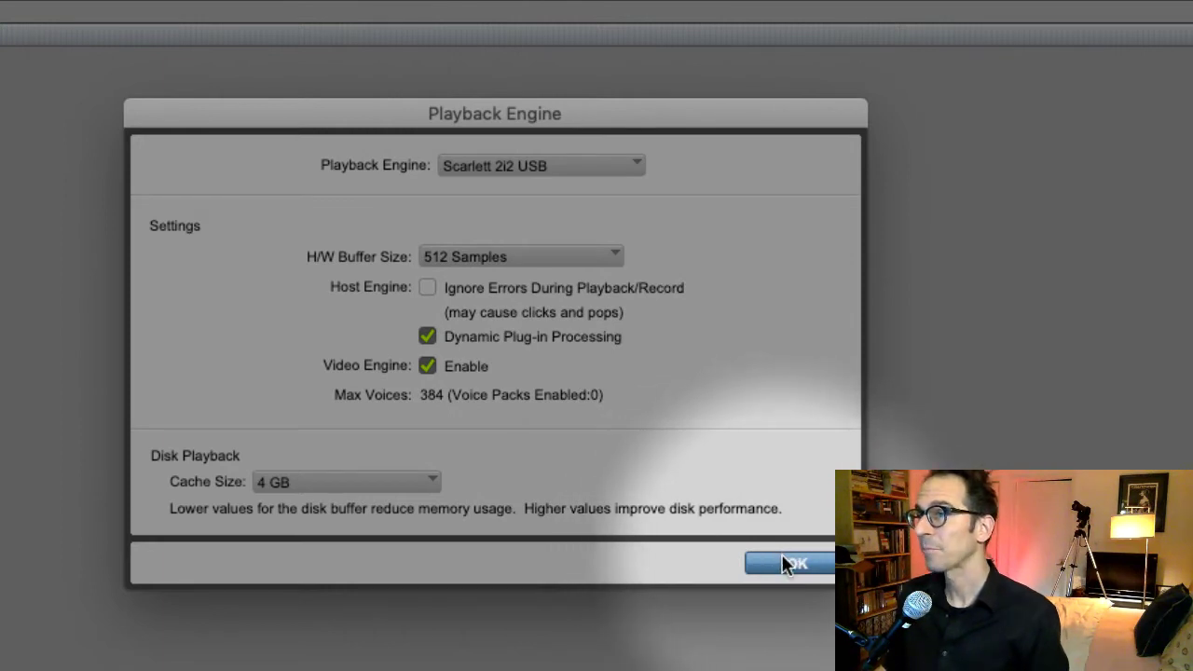
{"action": "left_click", "coordinate": [785, 562]}
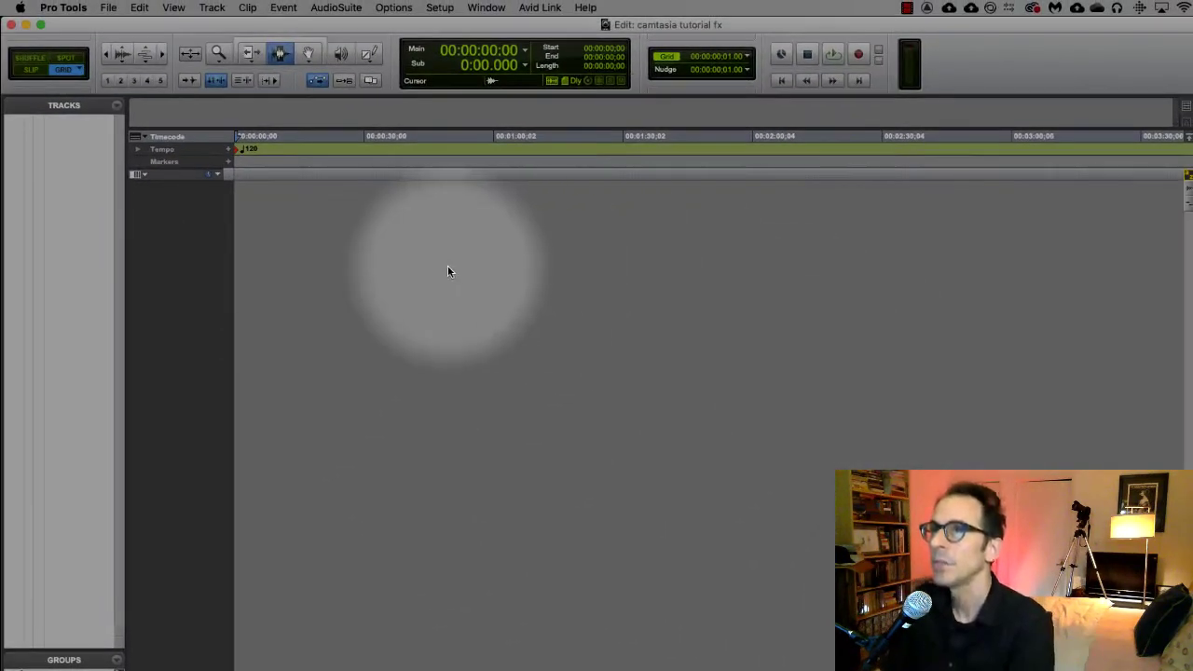
Create a mono audio track 'VO' and a stereo audio track 'Music' in one New Tracks dialog
{"action": "left_click", "coordinate": [216, 6]}
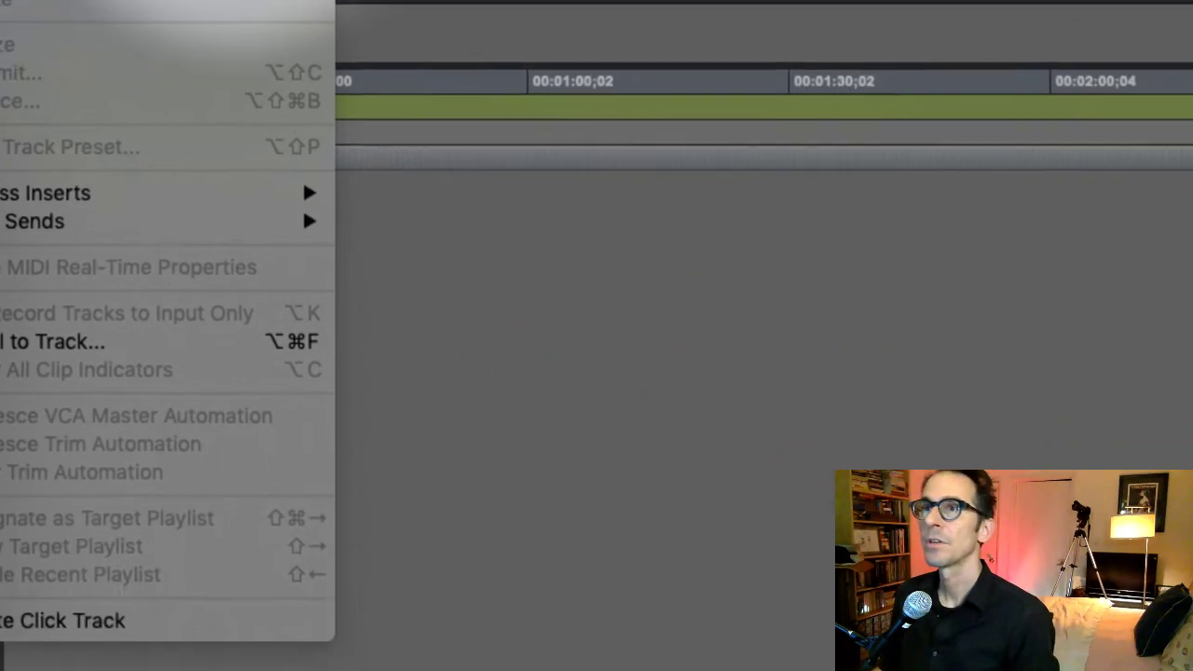
{"action": "left_click", "coordinate": [700, 56]}
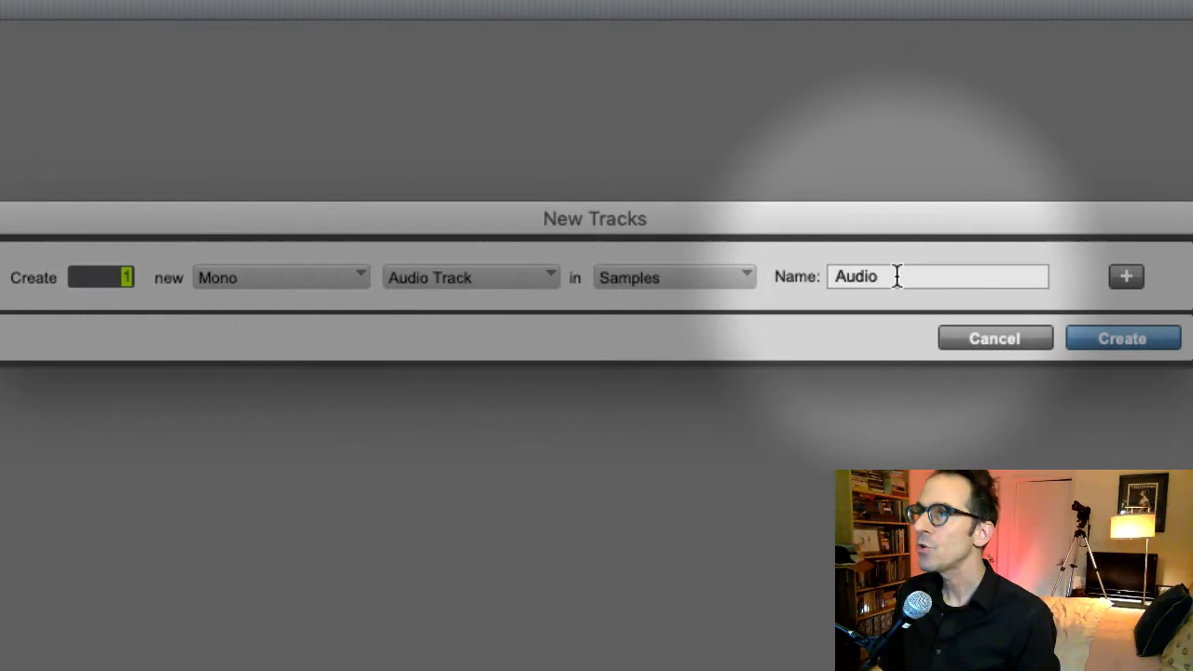
{"action": "double_click", "coordinate": [892, 276]}
{"action": "type", "text": "VO"}
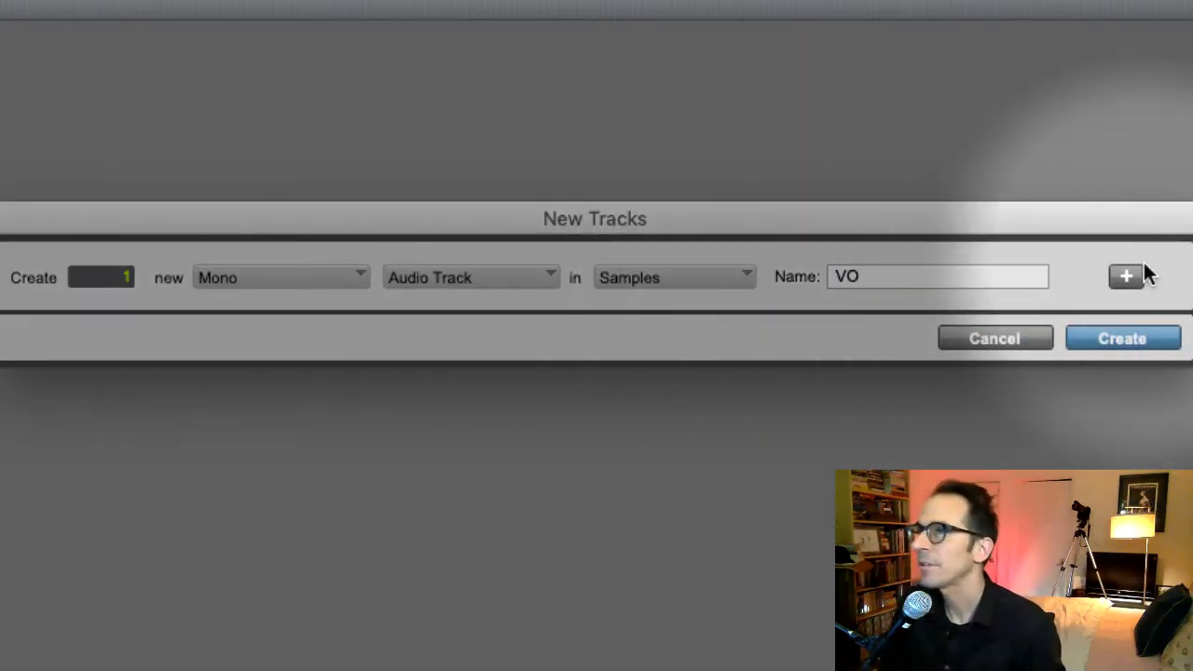
{"action": "left_click", "coordinate": [1127, 274]}
{"action": "left_click", "coordinate": [272, 325]}
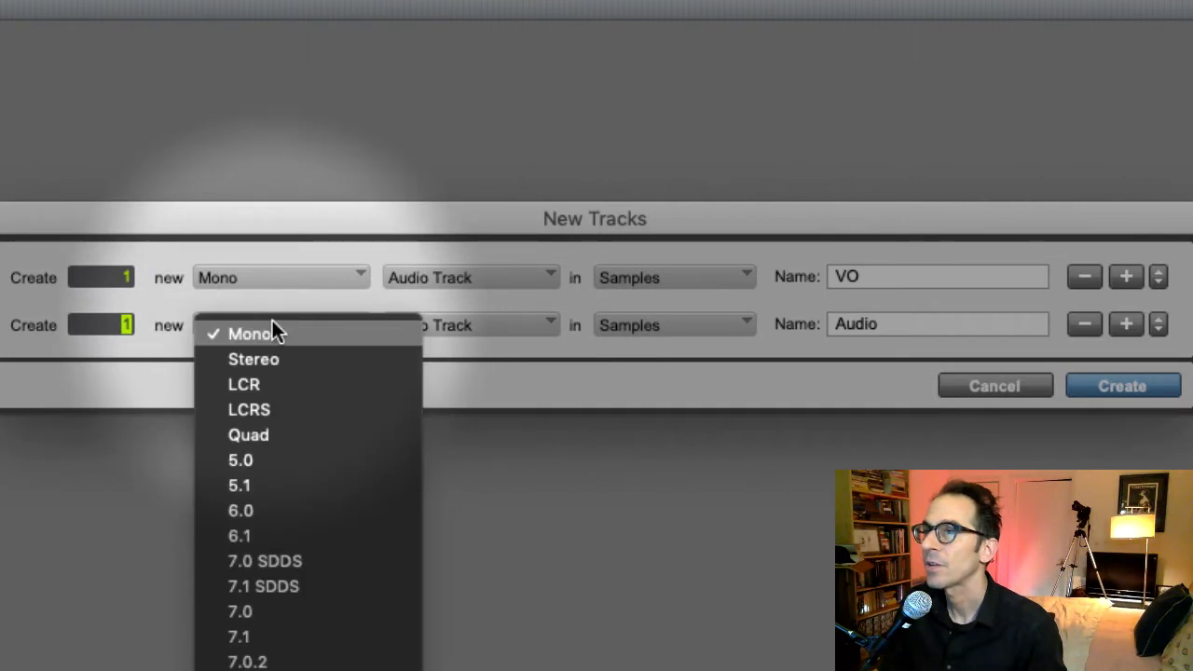
{"action": "left_click", "coordinate": [272, 359]}
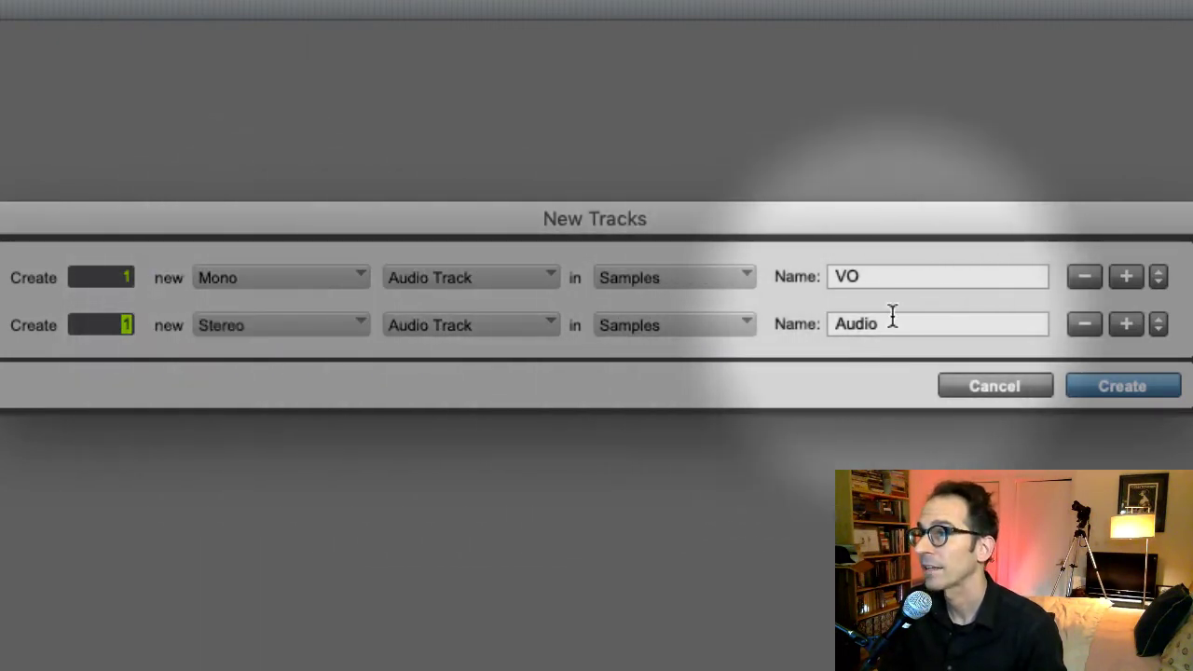
{"action": "double_click", "coordinate": [891, 317]}
{"action": "type", "text": "Music"}
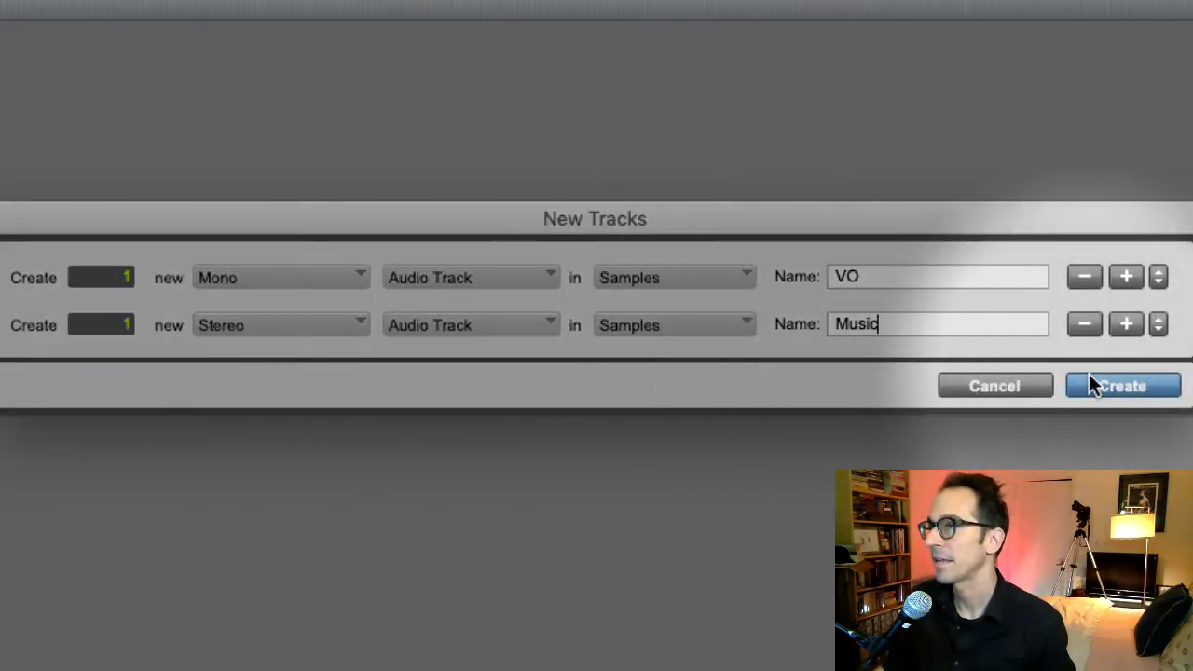
{"action": "left_click", "coordinate": [1092, 384]}
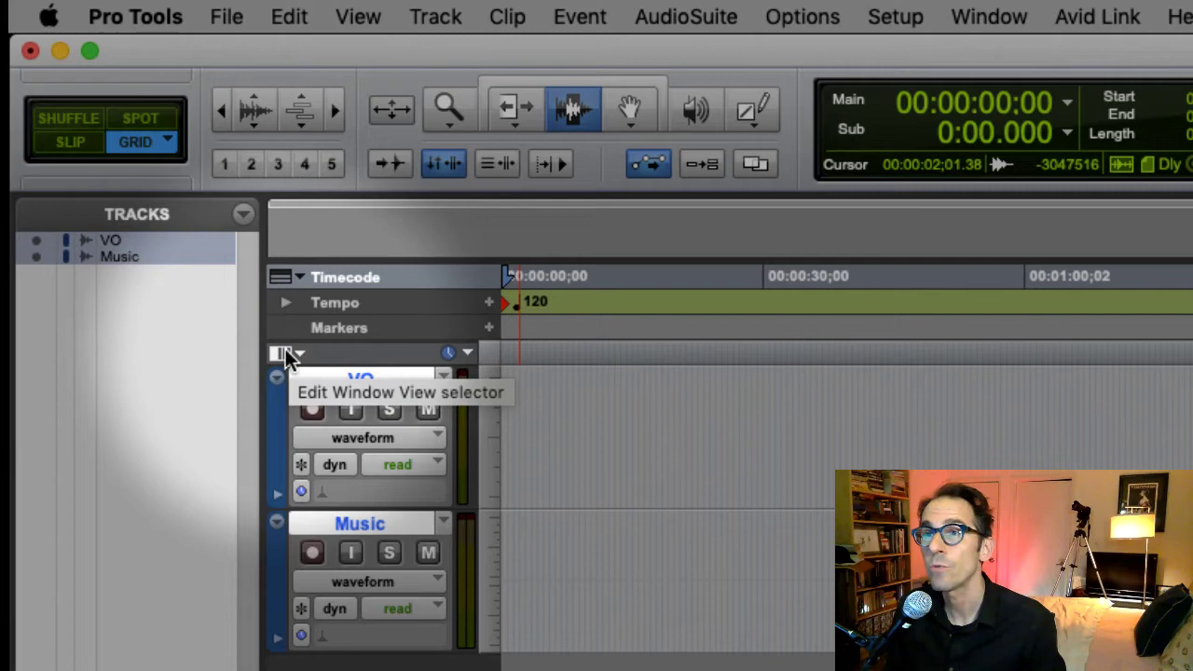
Turn on the Inserts A-E, I/O and Sends A-E columns in the Edit window view
{"action": "left_click", "coordinate": [384, 13]}
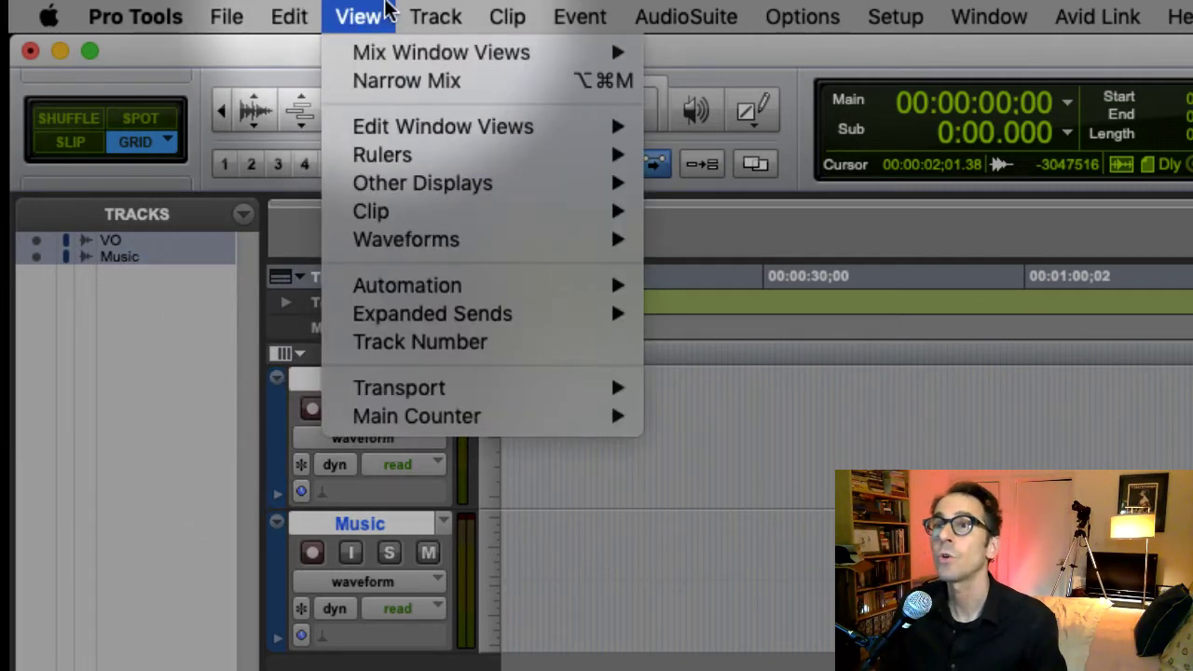
{"action": "mouse_move", "coordinate": [388, 137]}
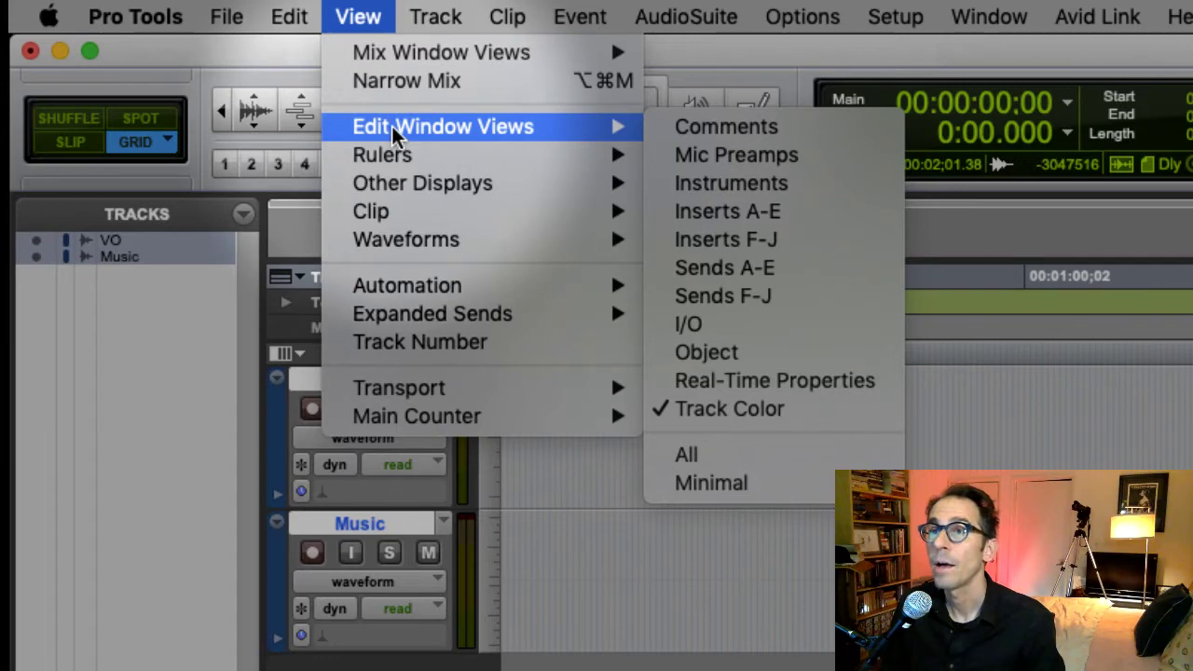
{"action": "left_click", "coordinate": [285, 386]}
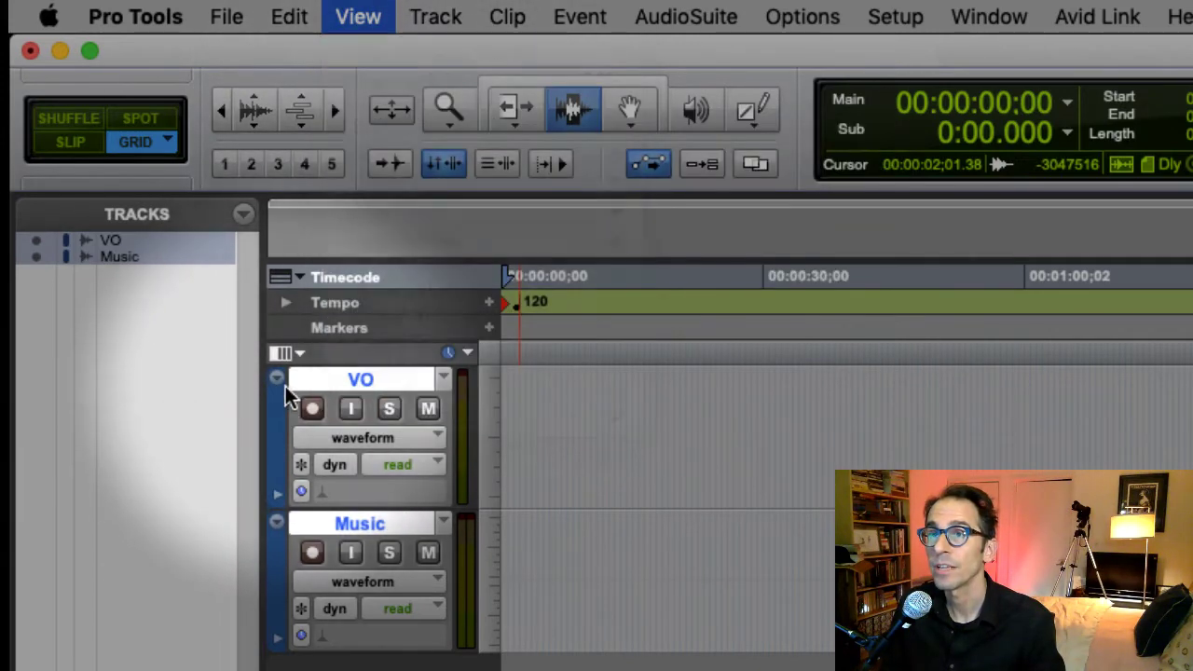
{"action": "left_click", "coordinate": [282, 353]}
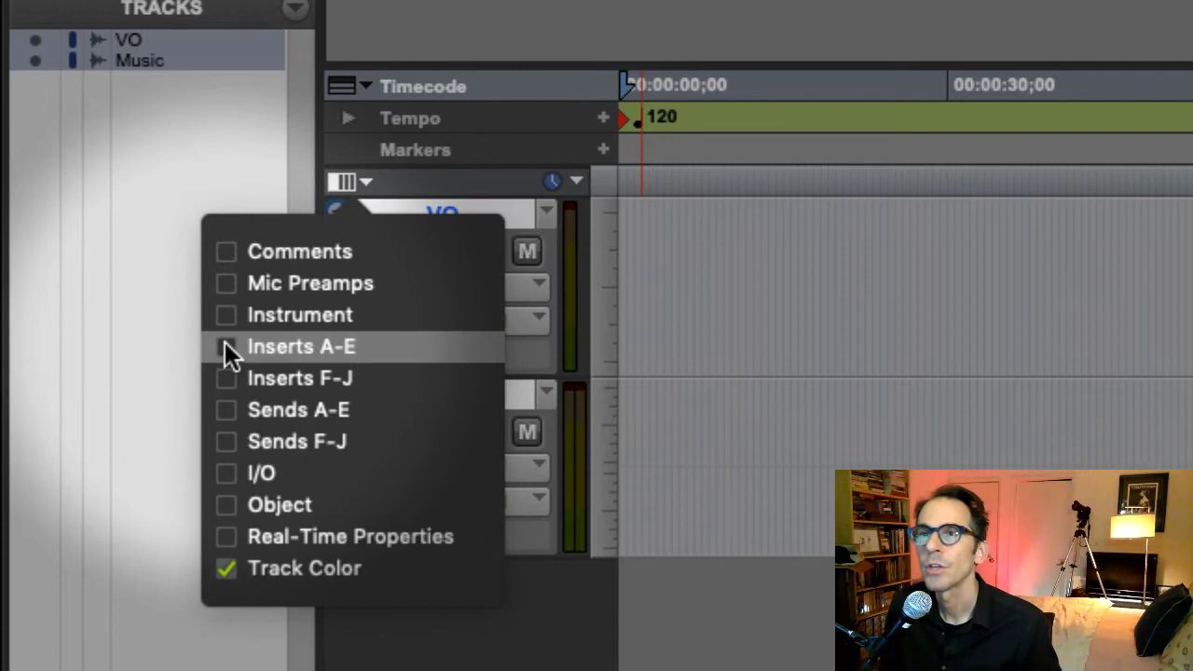
{"action": "left_click", "coordinate": [226, 346]}
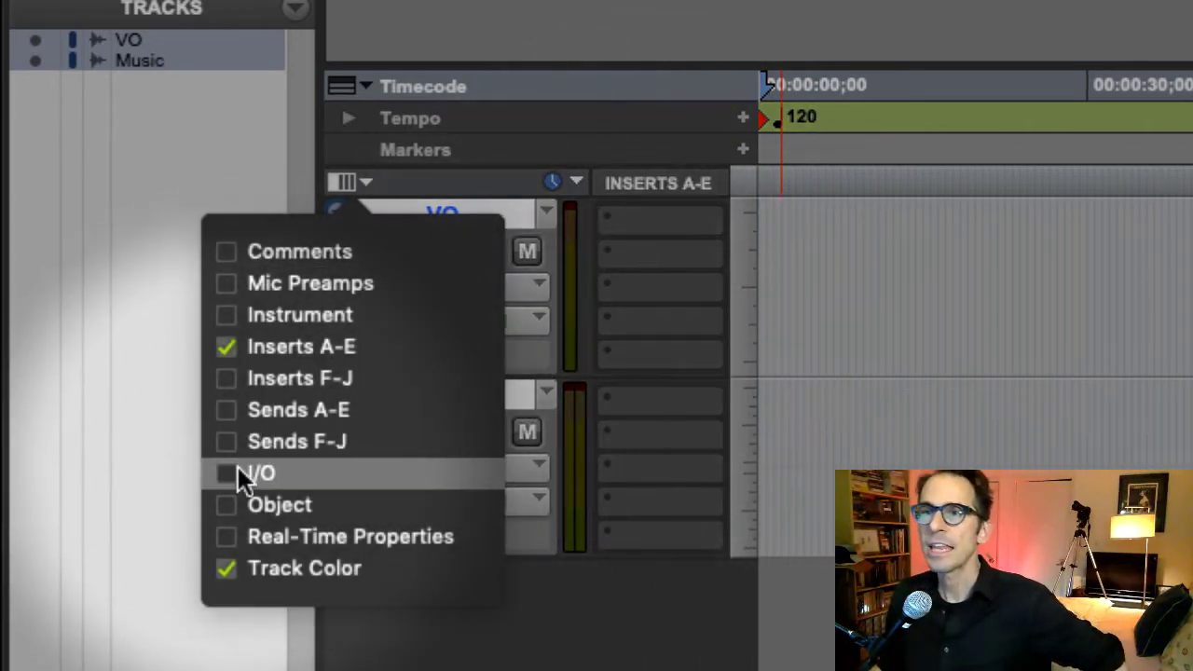
{"action": "left_click", "coordinate": [228, 476]}
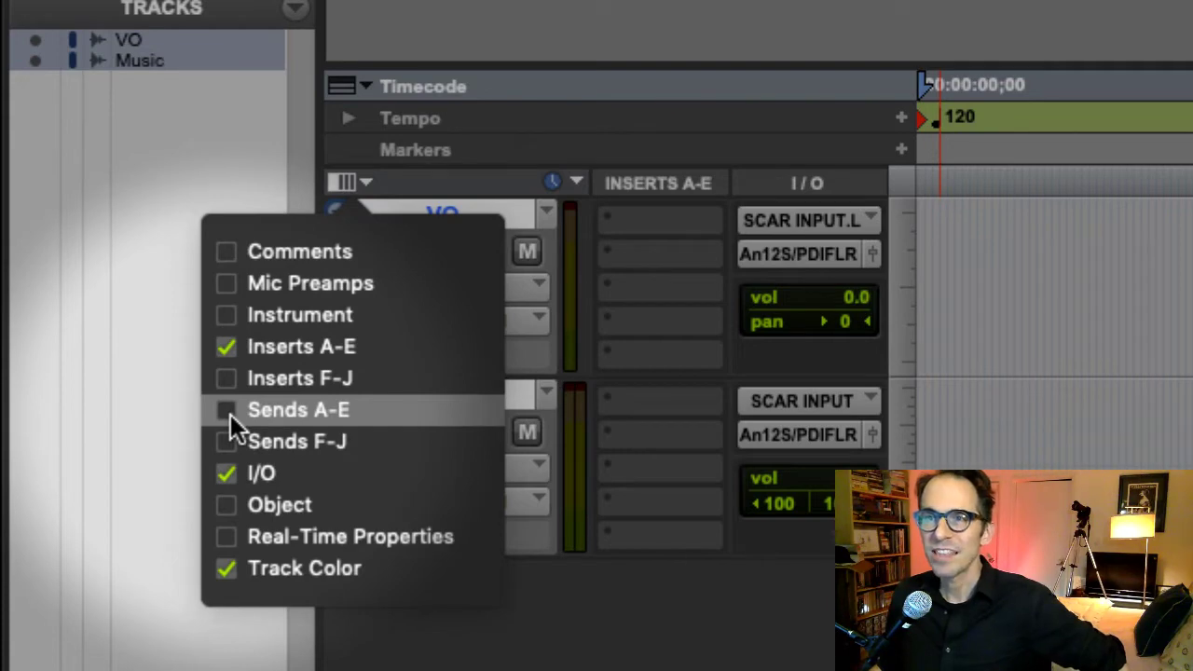
{"action": "left_click", "coordinate": [230, 415]}
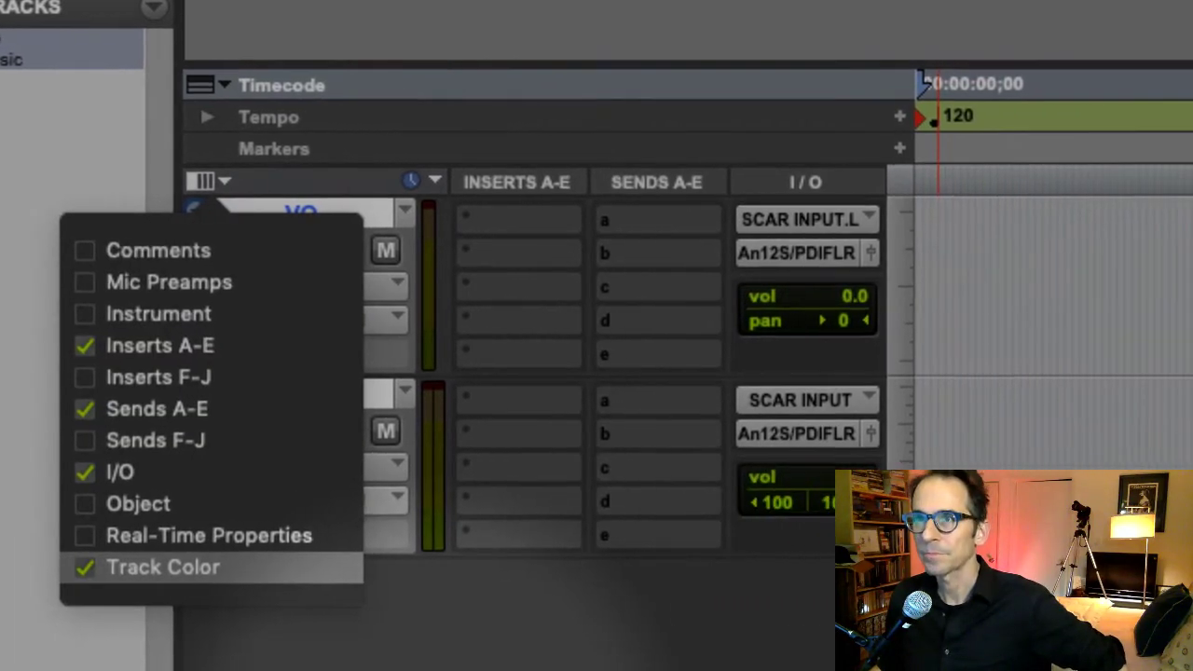
{"action": "key", "text": "Escape"}
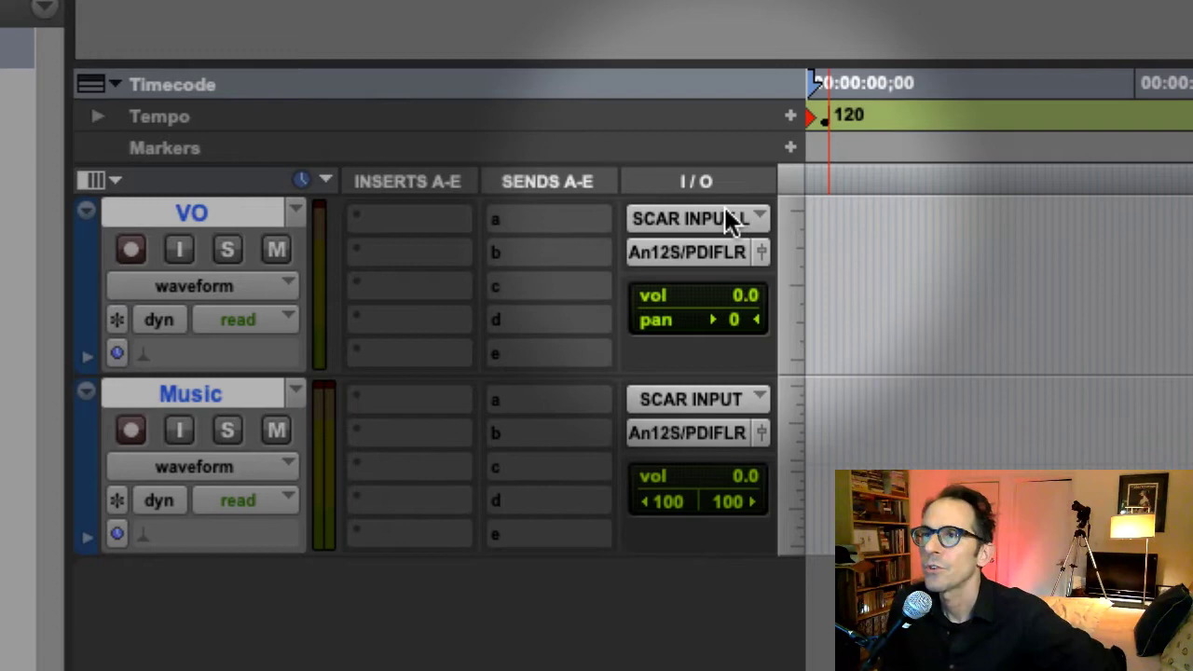
{"action": "left_click", "coordinate": [715, 220]}
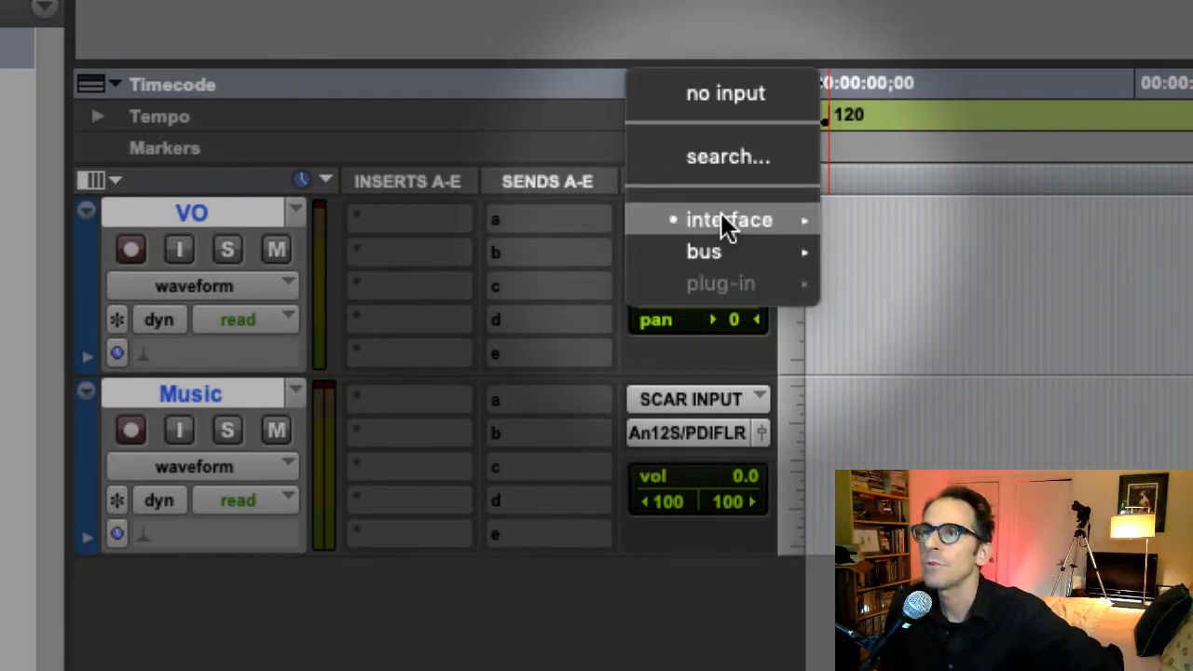
{"action": "key", "text": "Escape"}
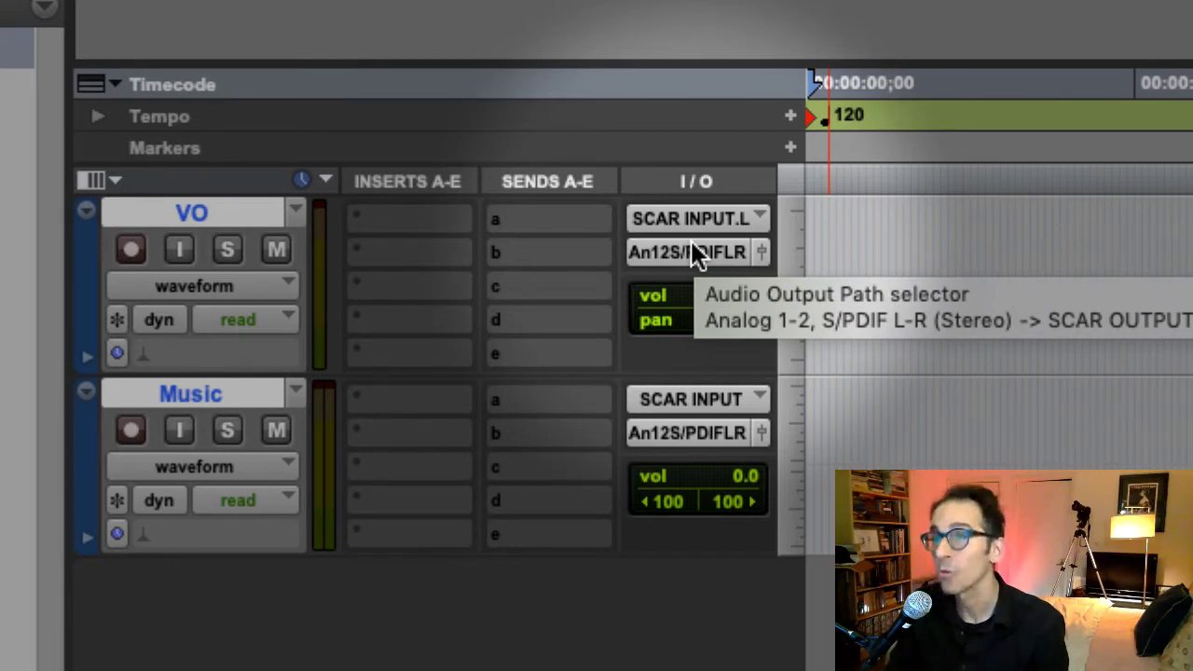
{"action": "left_click", "coordinate": [704, 217]}
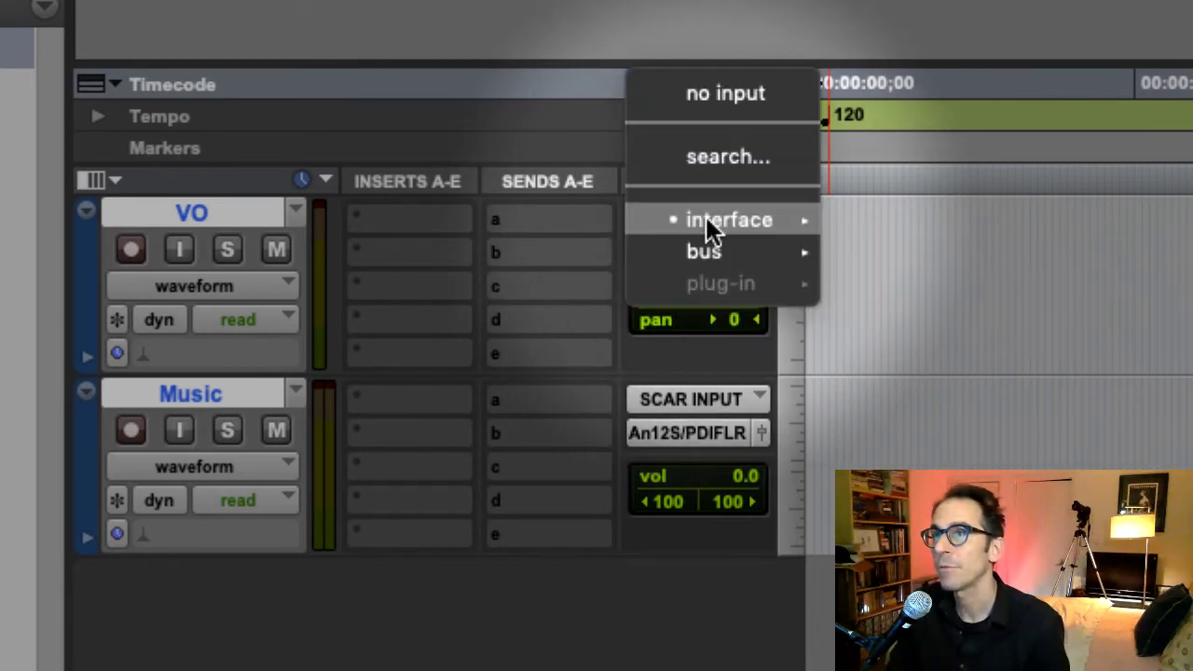
{"action": "left_click", "coordinate": [624, 551]}
{"action": "left_click", "coordinate": [682, 259]}
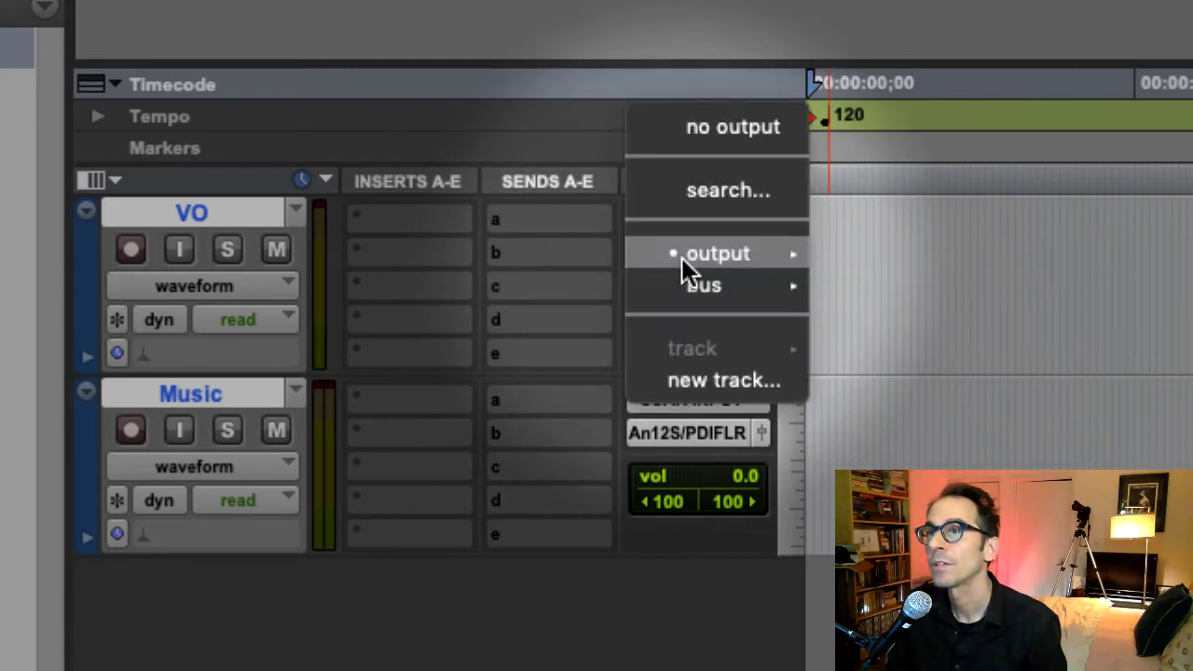
{"action": "mouse_move", "coordinate": [682, 256]}
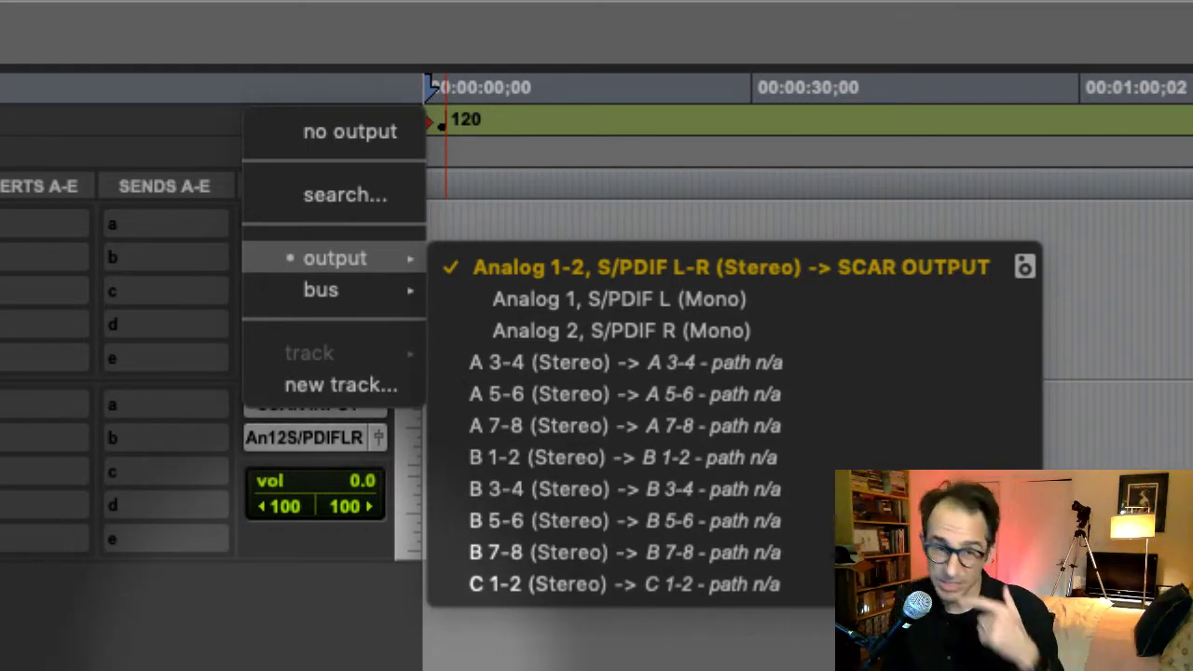
{"action": "key", "text": "Escape"}
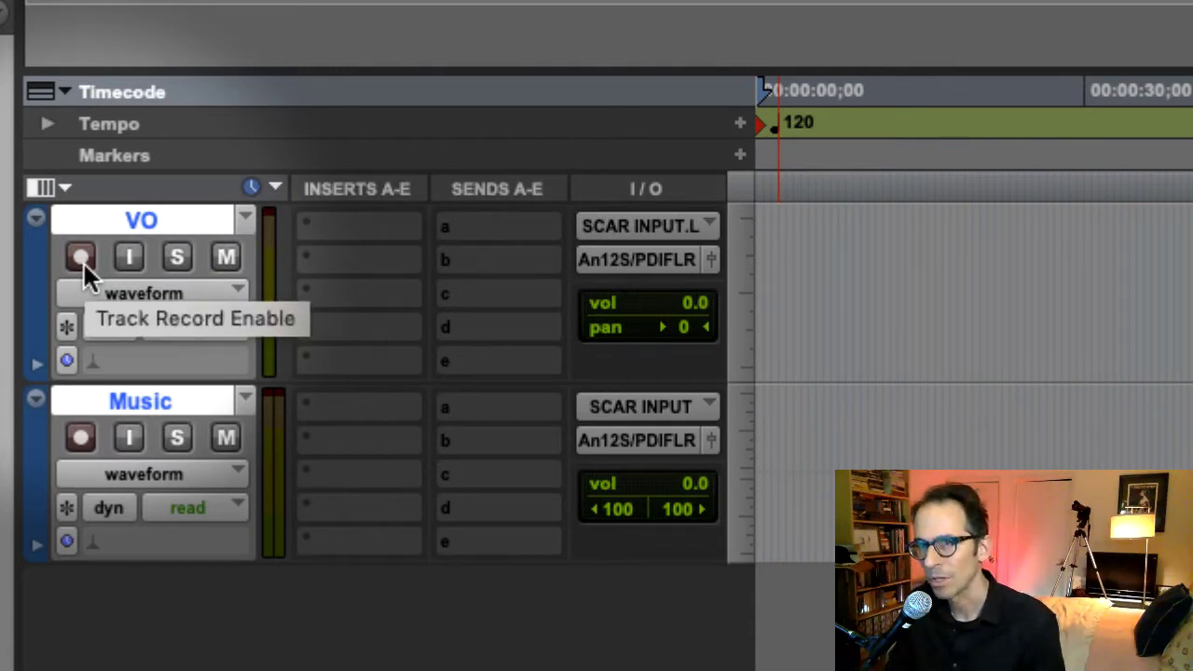
Record-arm only the VO track, leaving Music disarmed
{"action": "left_click", "coordinate": [82, 259]}
{"action": "left_click", "coordinate": [82, 434]}
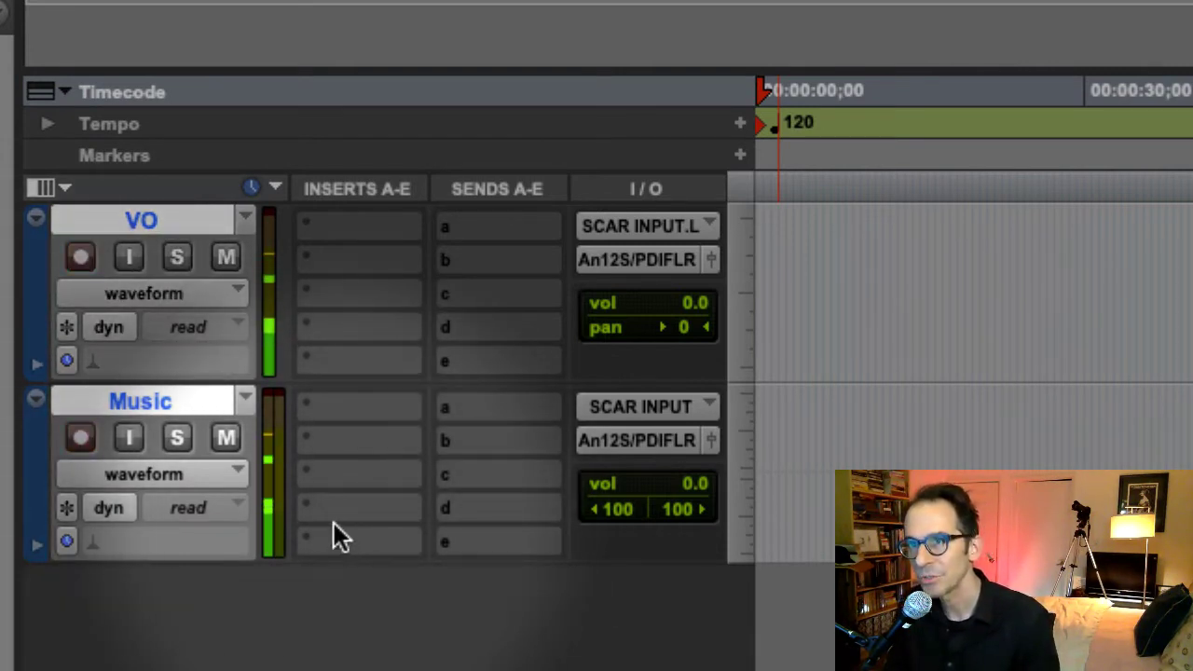
{"action": "left_click", "coordinate": [80, 438]}
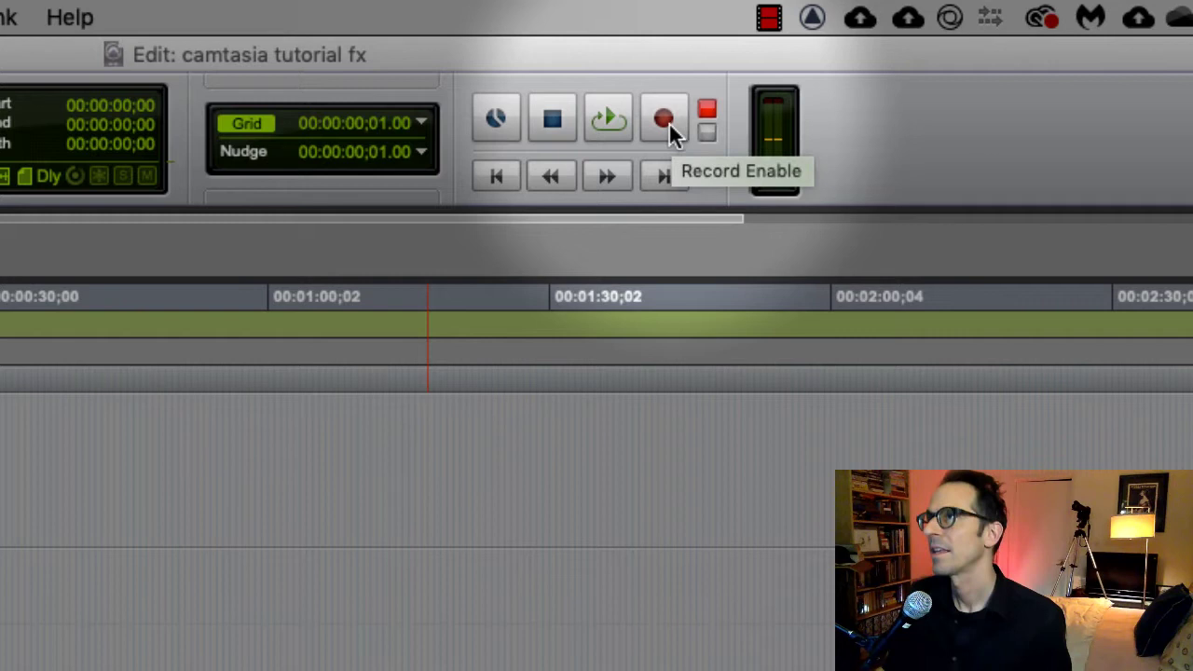
Record a roughly 23-second voice-over take onto VO as clip VO_01
{"action": "left_click", "coordinate": [668, 121]}
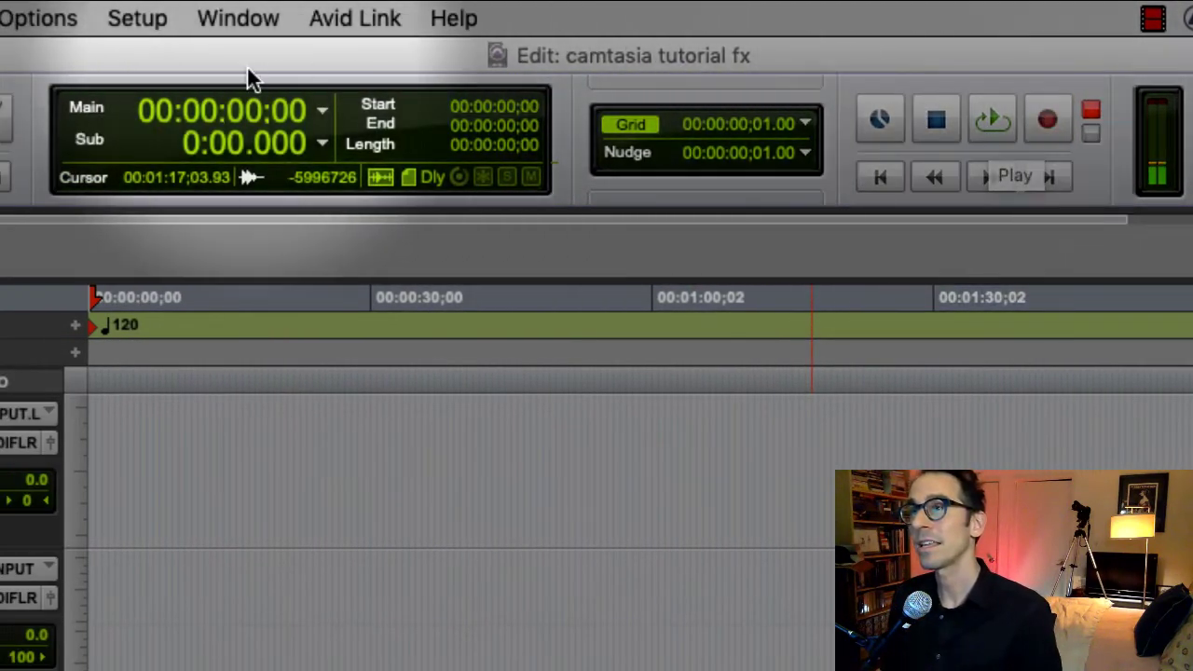
{"action": "left_click", "coordinate": [993, 122]}
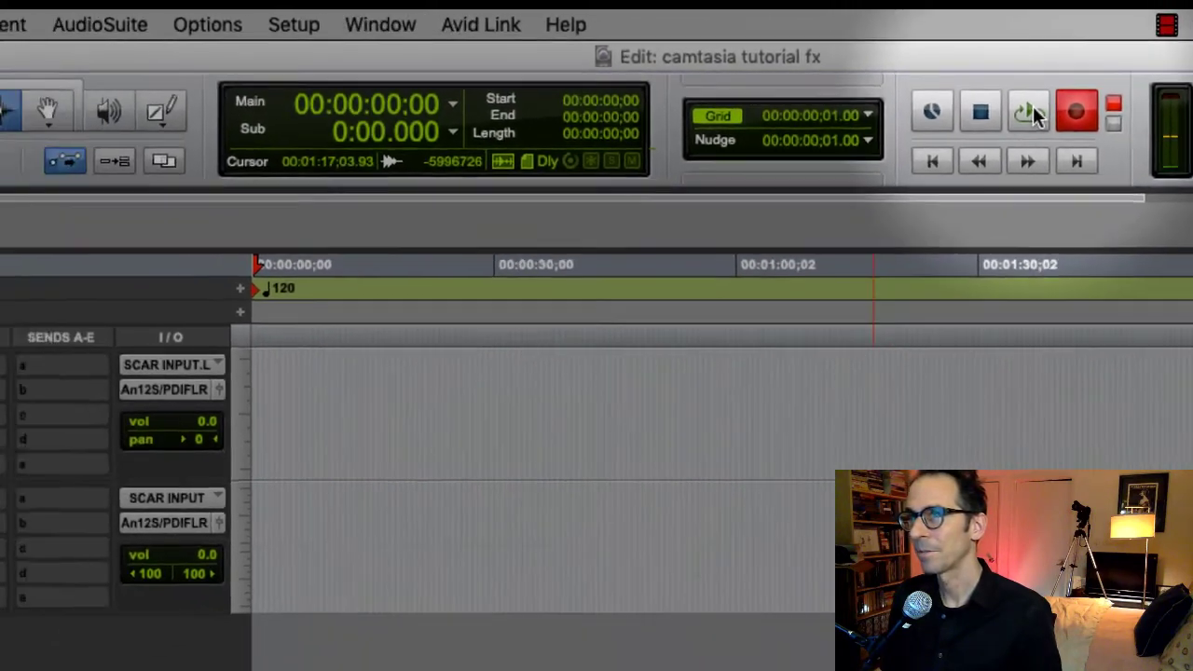
{"action": "left_click", "coordinate": [993, 122]}
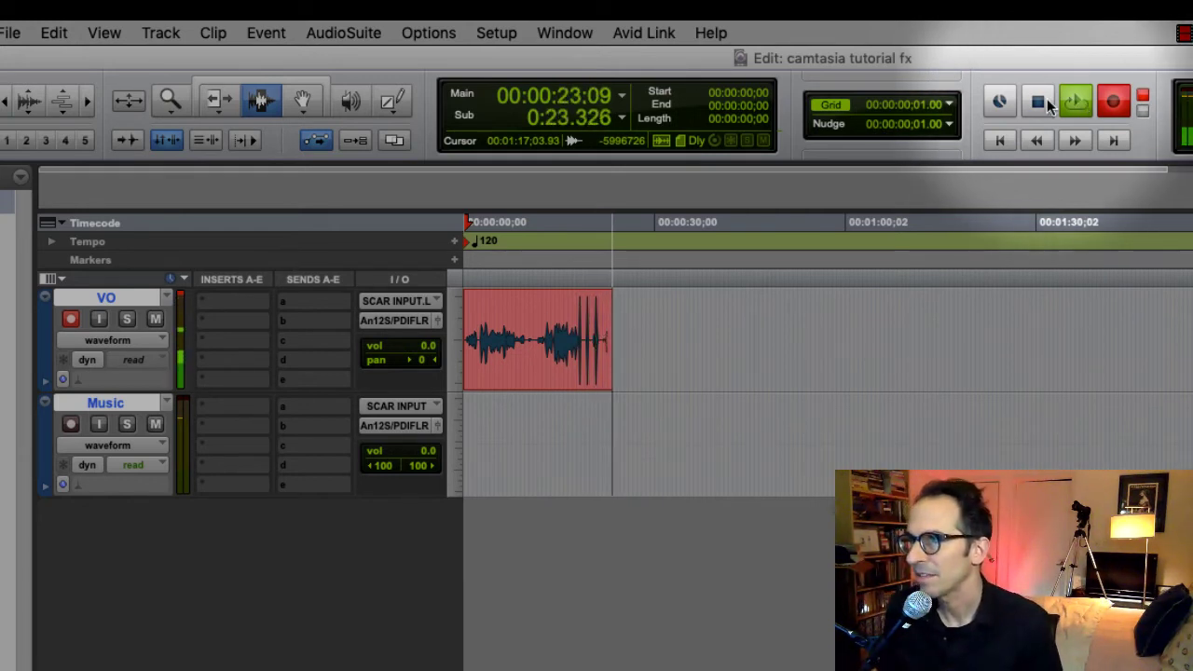
{"action": "key", "text": "space"}
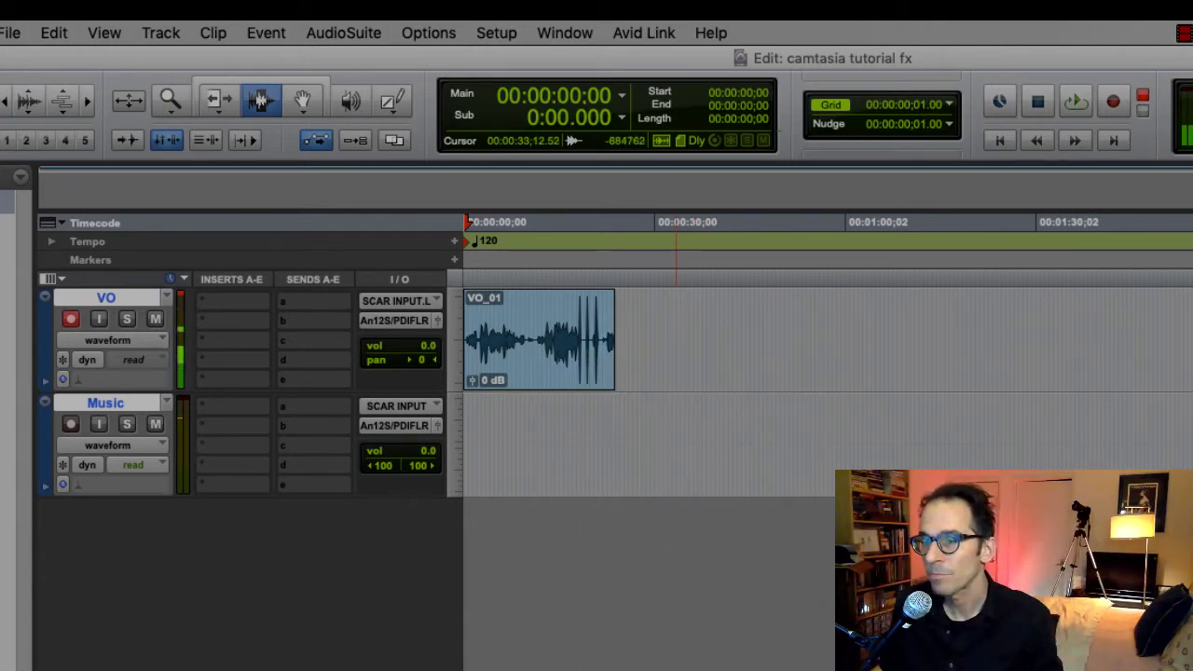
{"action": "key", "text": "super+Tab"}
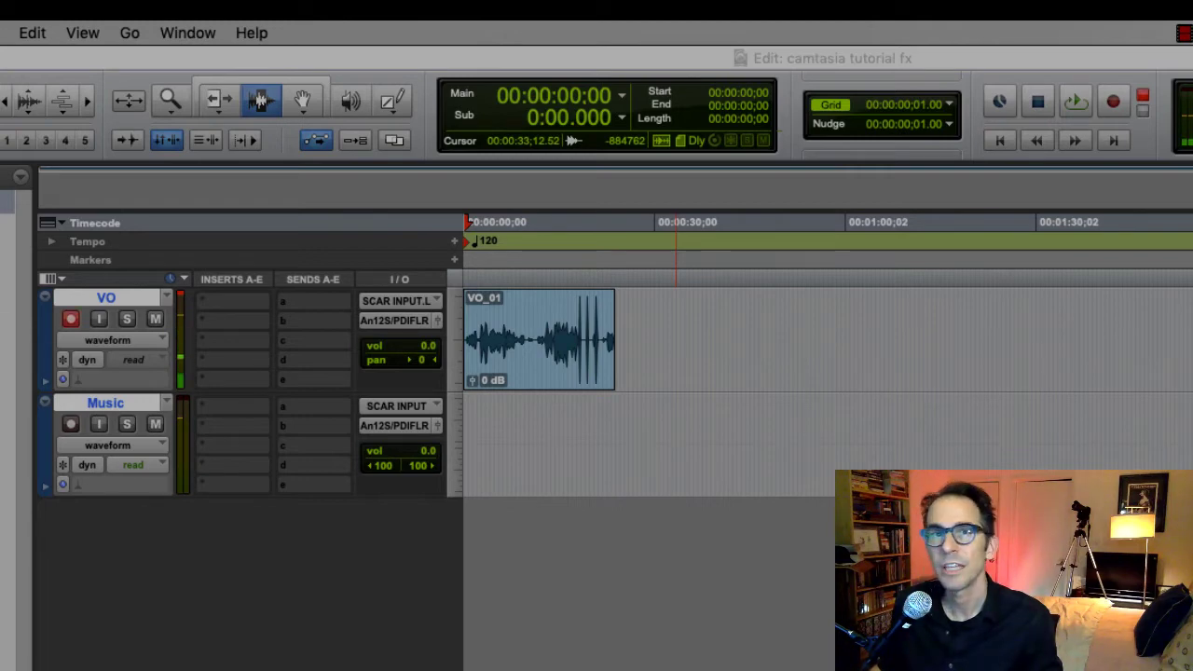
{"action": "key", "text": "super+n"}
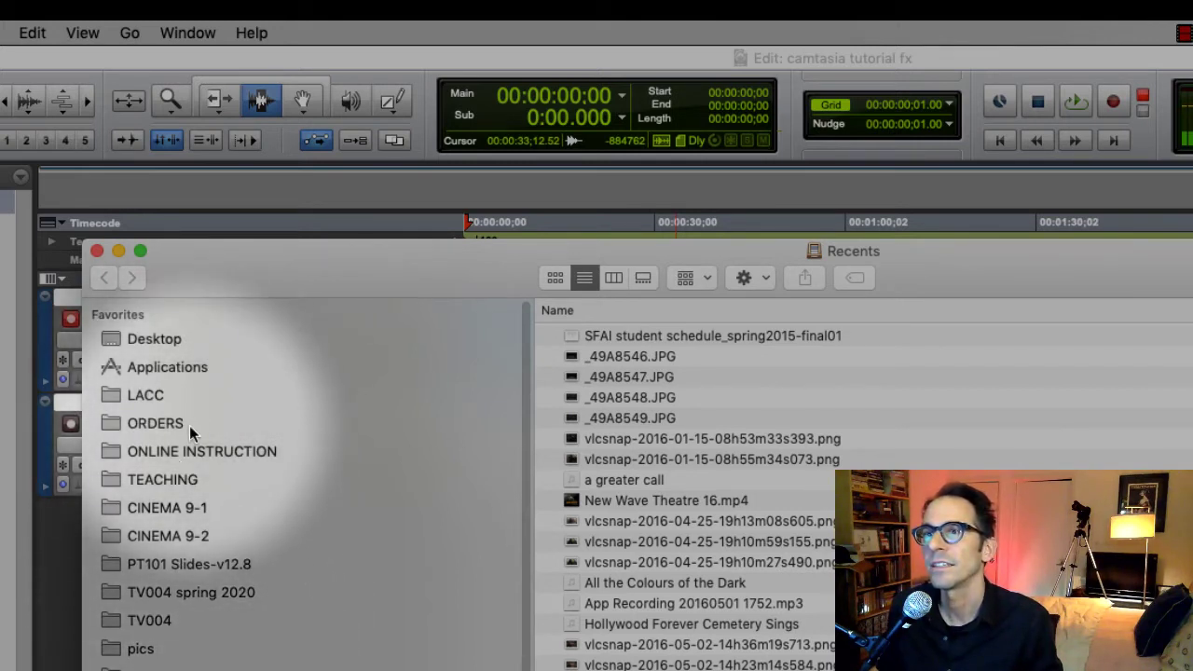
{"action": "left_click", "coordinate": [168, 666]}
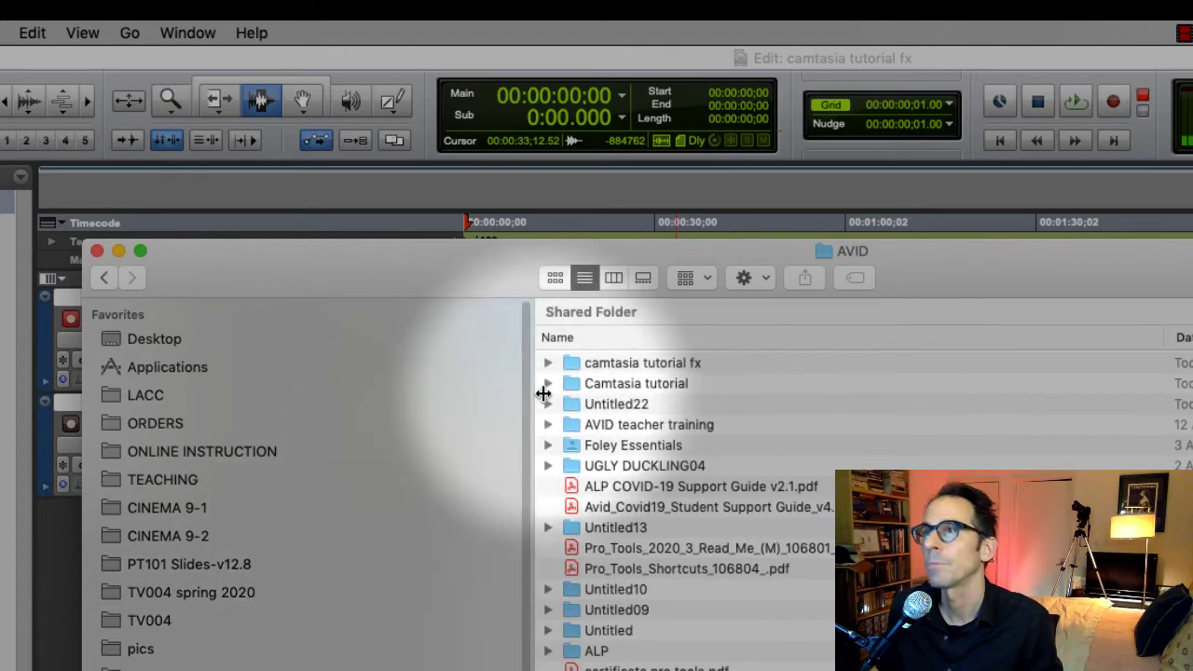
{"action": "double_click", "coordinate": [605, 366]}
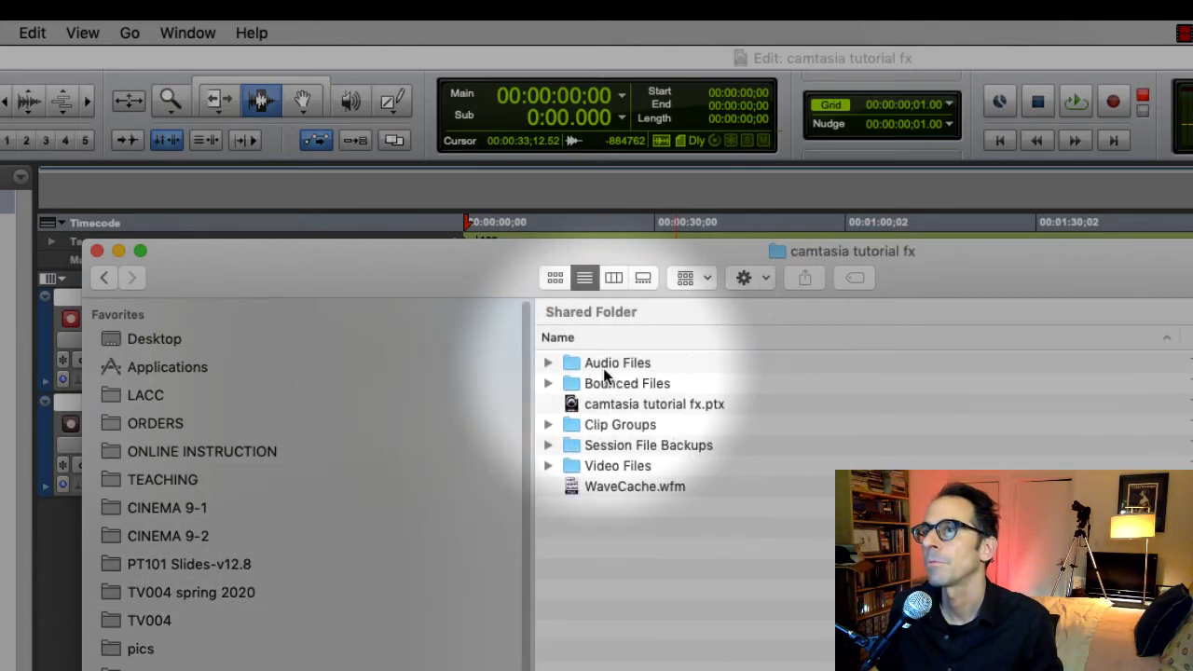
{"action": "left_click", "coordinate": [547, 364]}
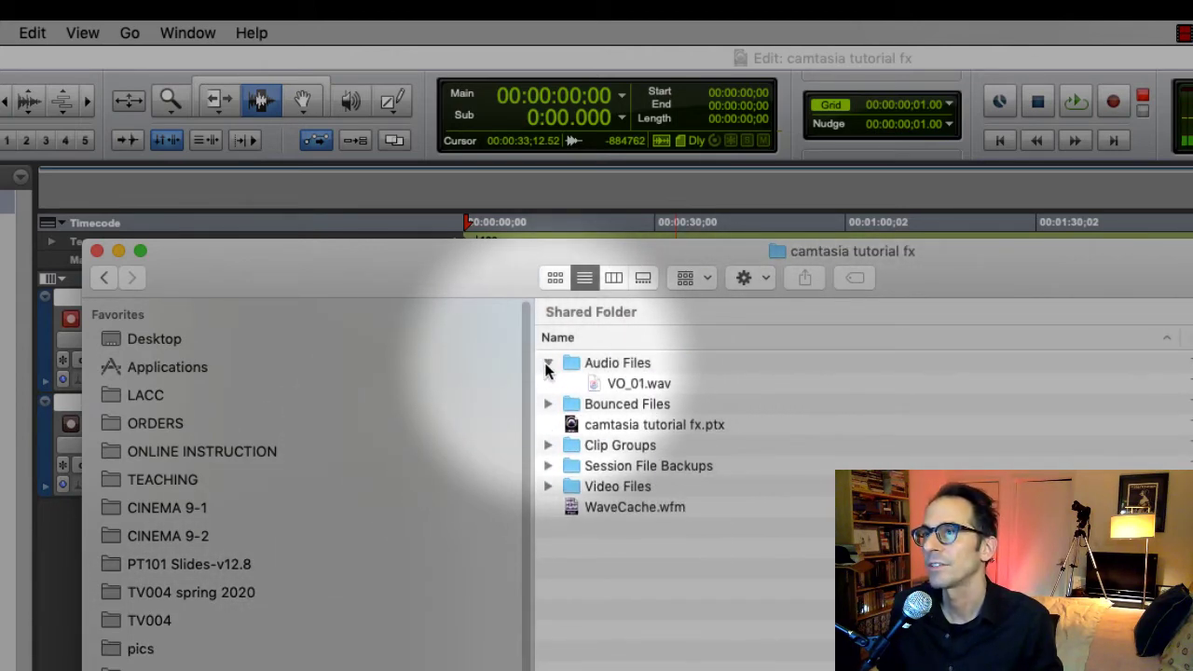
{"action": "left_click", "coordinate": [613, 383]}
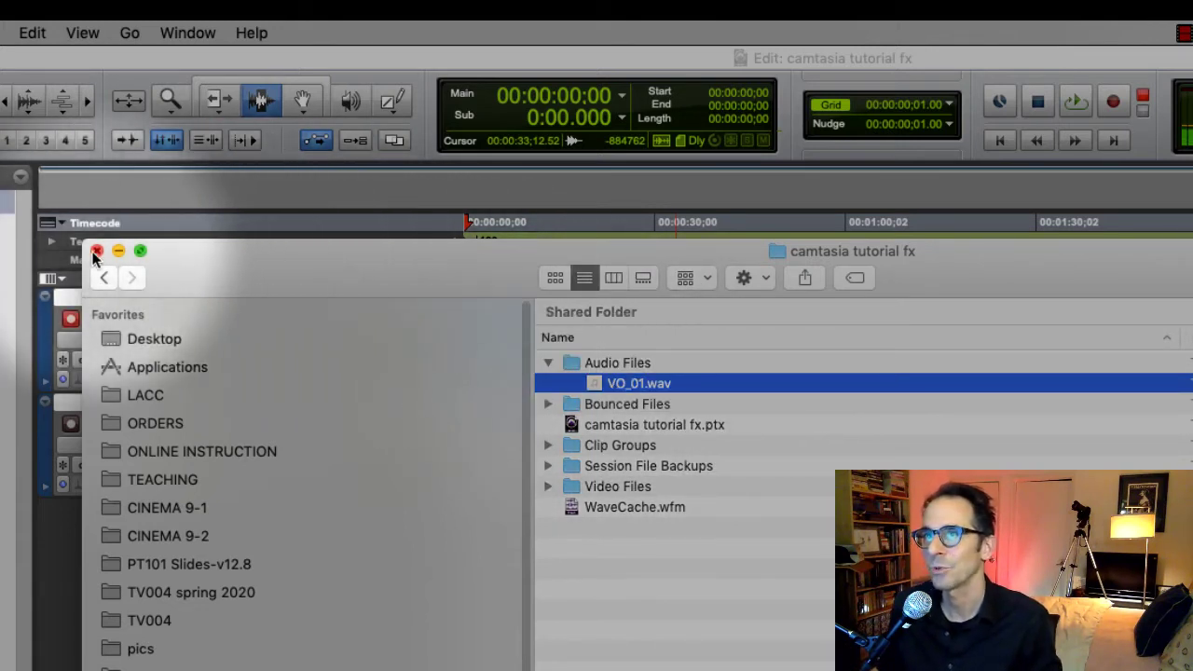
{"action": "left_click", "coordinate": [685, 430]}
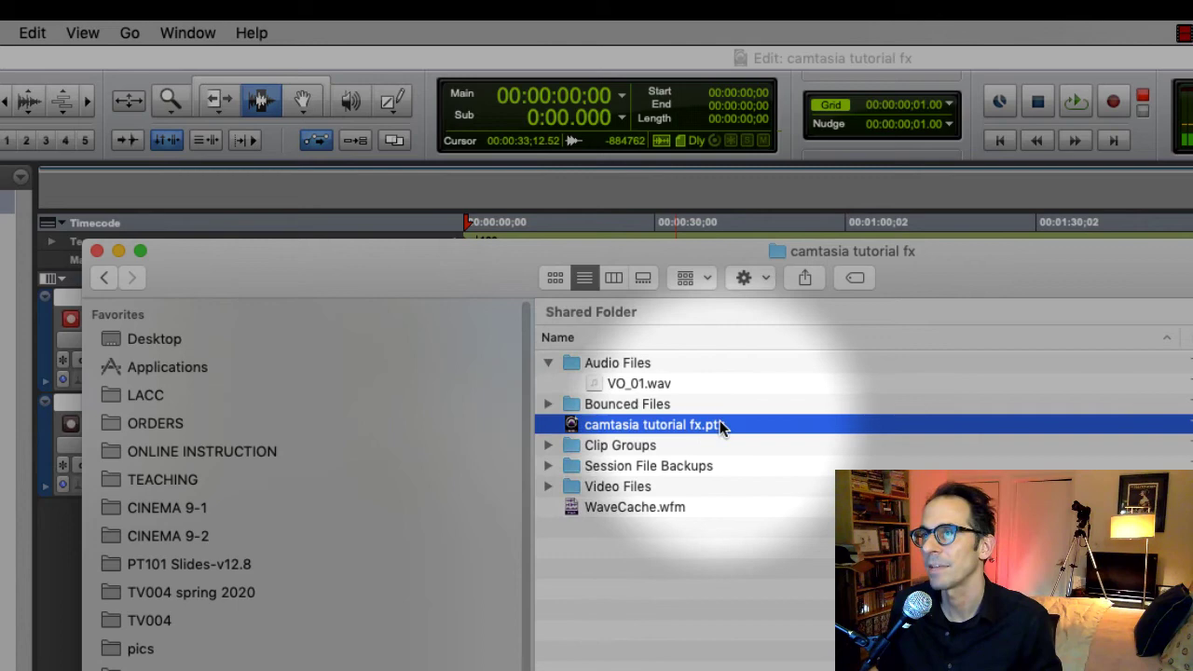
{"action": "left_click", "coordinate": [97, 250]}
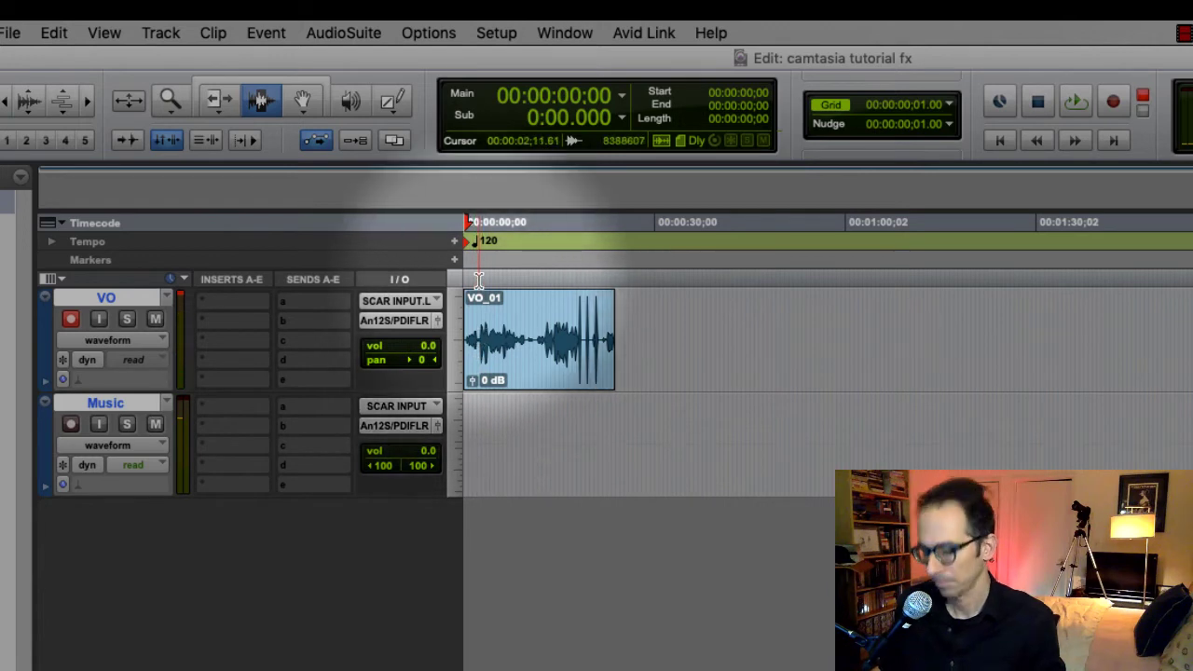
{"action": "key", "text": "space"}
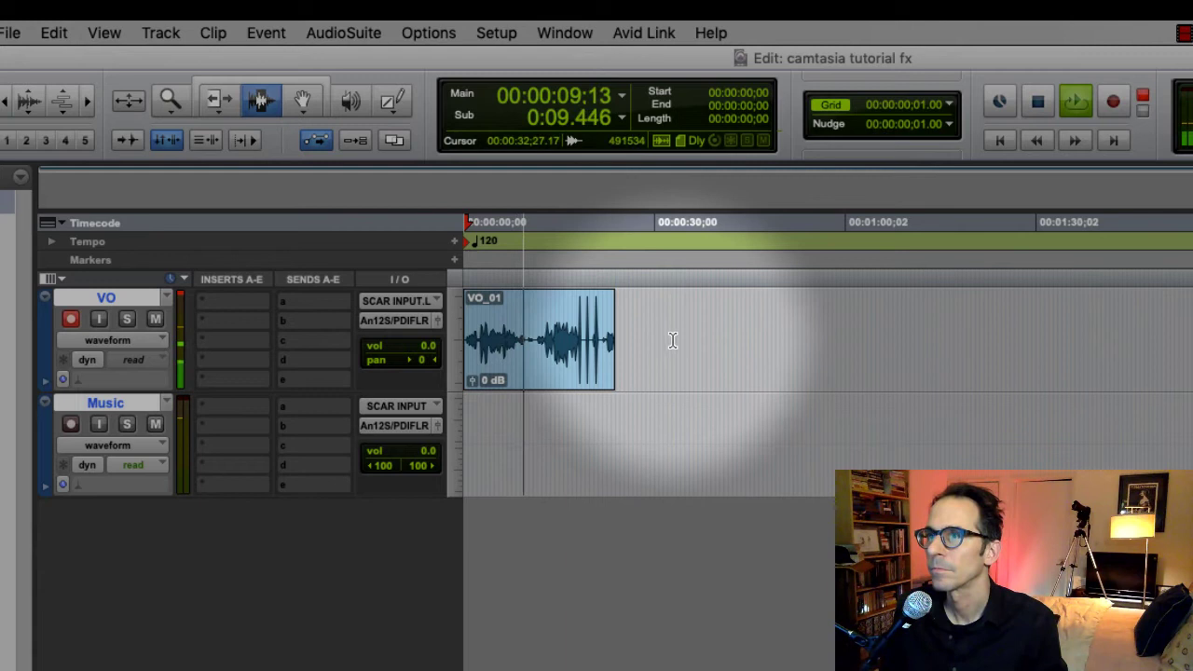
{"action": "key", "text": "space"}
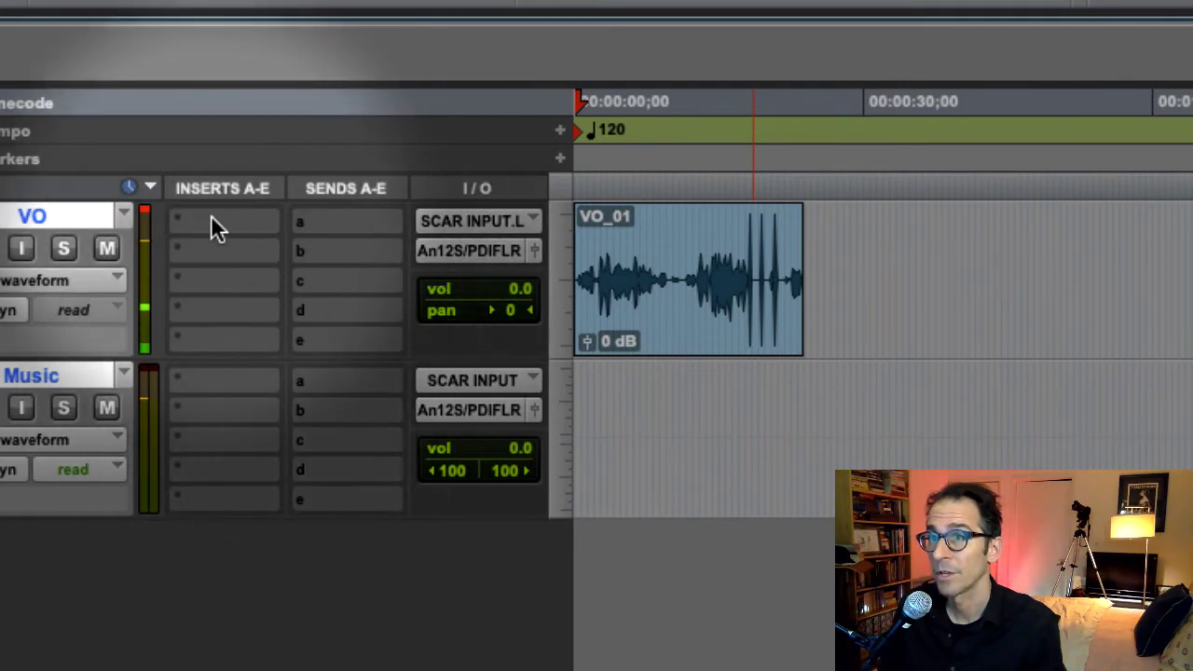
Load EQ3 7-Band from the EQ plug-in category into VO insert slot A
{"action": "left_click", "coordinate": [217, 225]}
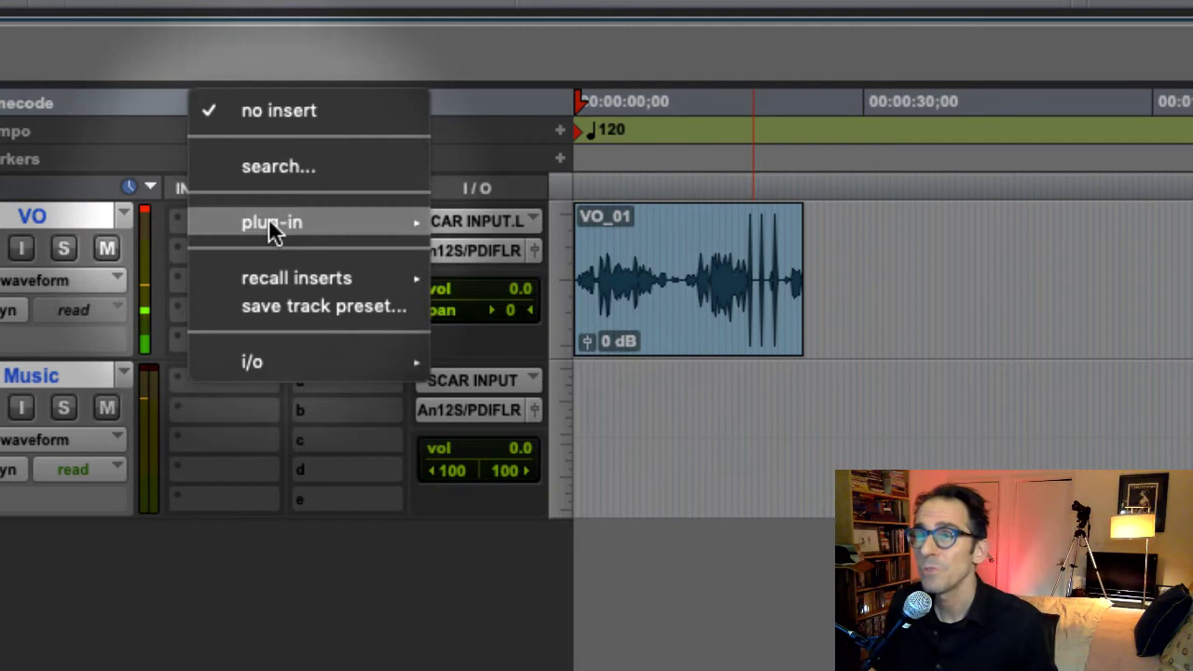
{"action": "mouse_move", "coordinate": [282, 230]}
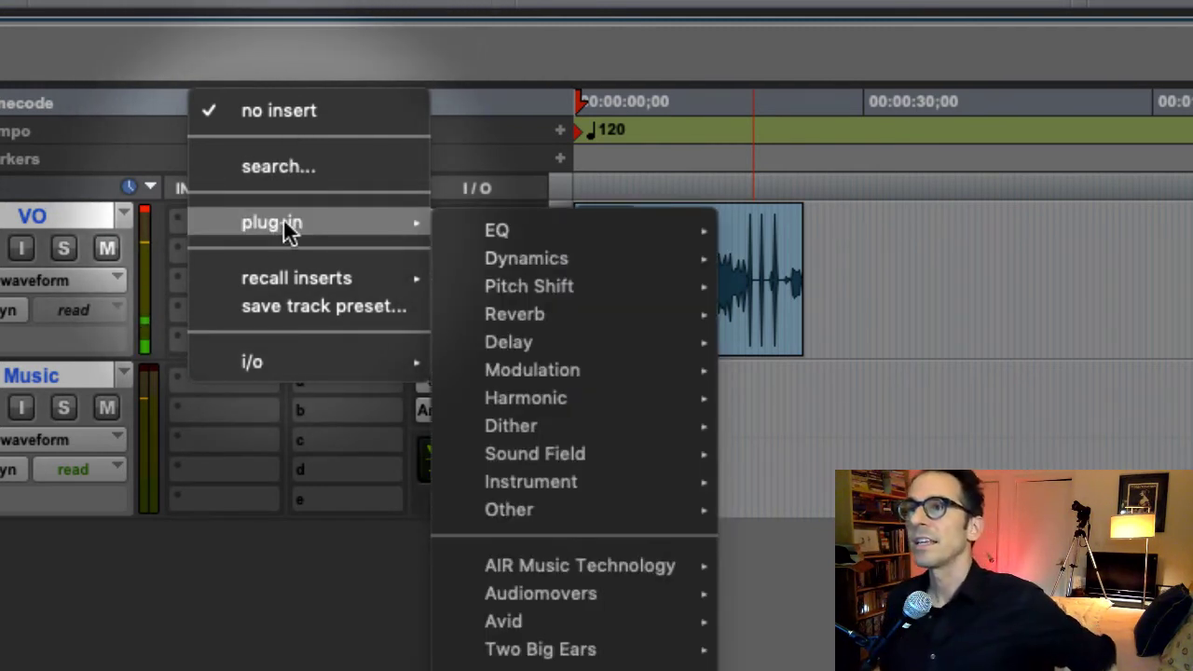
{"action": "mouse_move", "coordinate": [477, 238]}
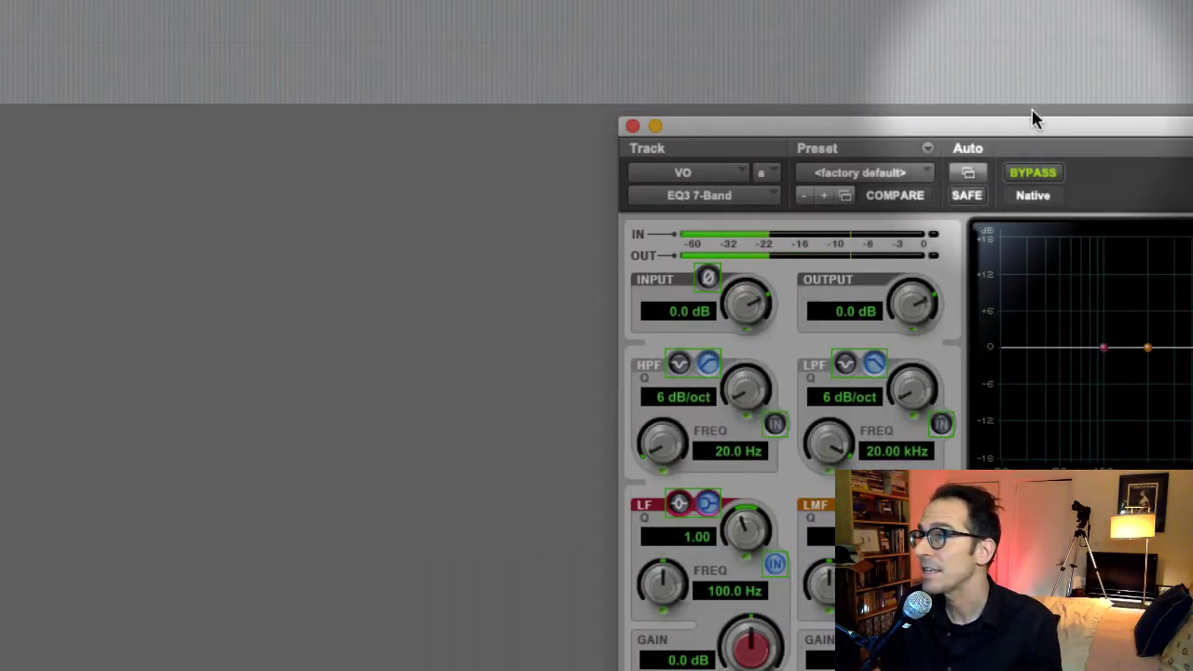
Drag the EQ nodes to a -10.6 dB low cut near 124 Hz and 10.8 dB high boost near 7.27 kHz
{"action": "left_click_drag", "start_coordinate": [1032, 119], "coordinate": [420, 46]}
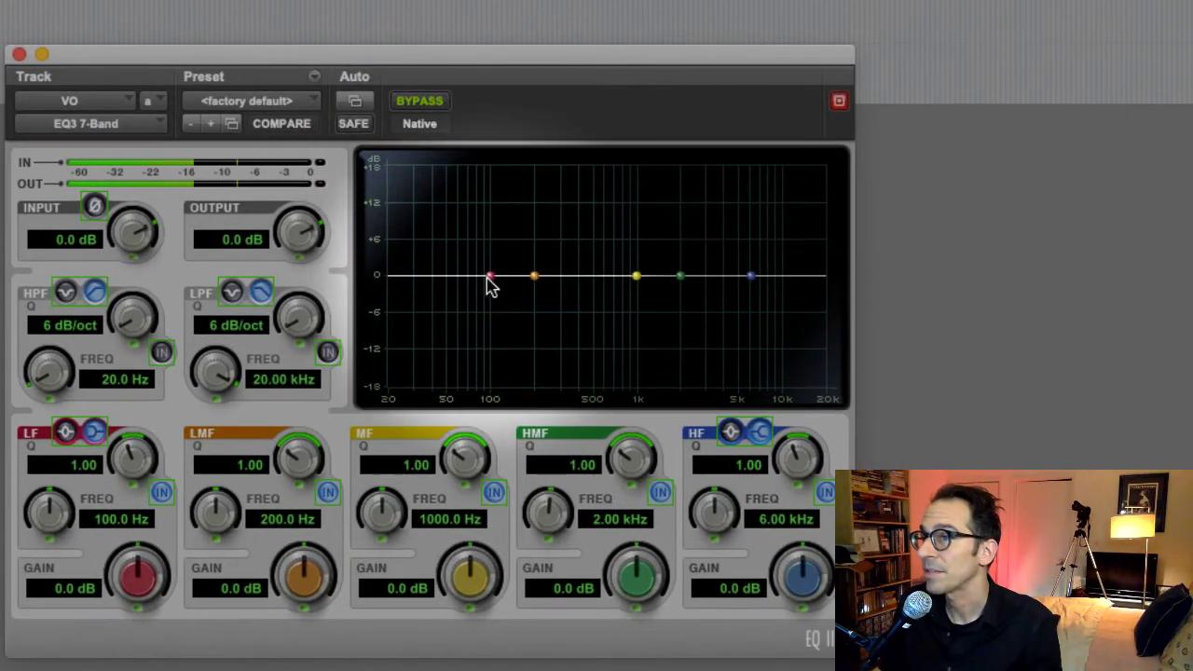
{"action": "left_click_drag", "start_coordinate": [491, 275], "coordinate": [502, 218]}
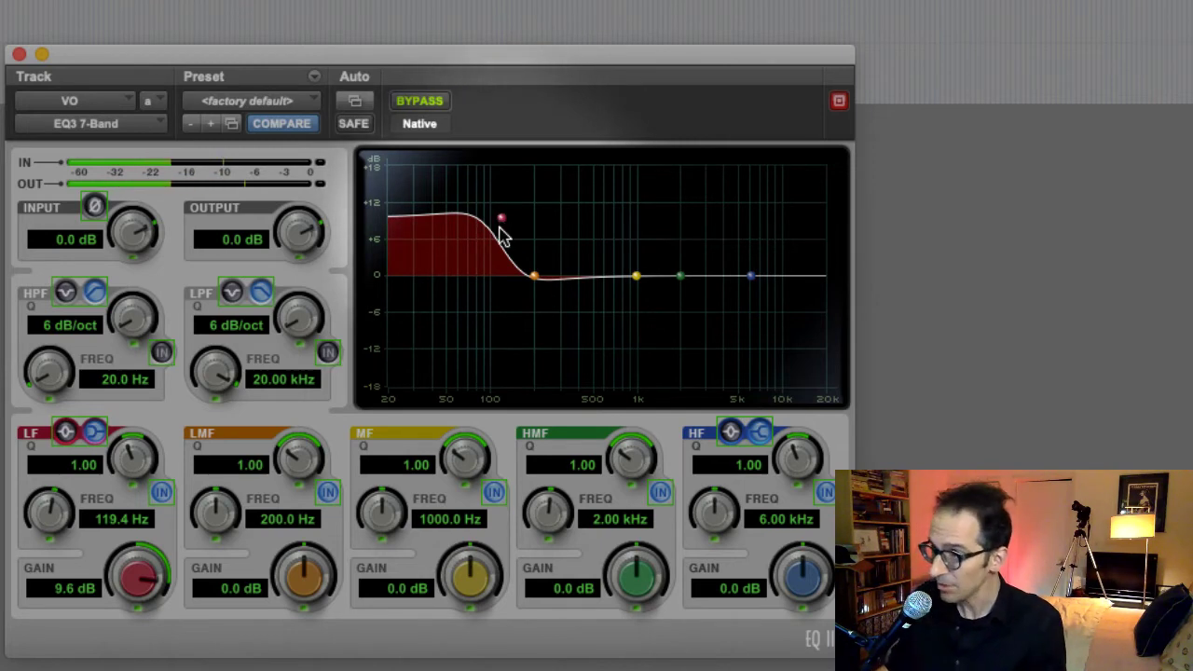
{"action": "left_click_drag", "start_coordinate": [751, 277], "coordinate": [756, 204]}
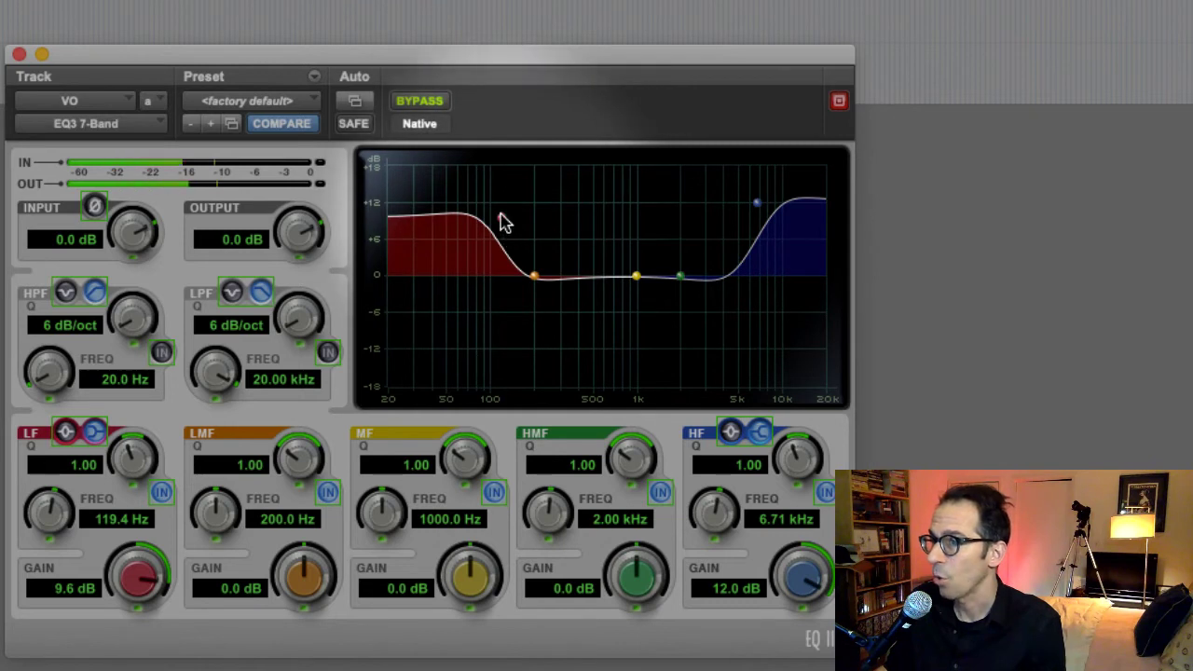
{"action": "left_click_drag", "start_coordinate": [500, 221], "coordinate": [496, 374]}
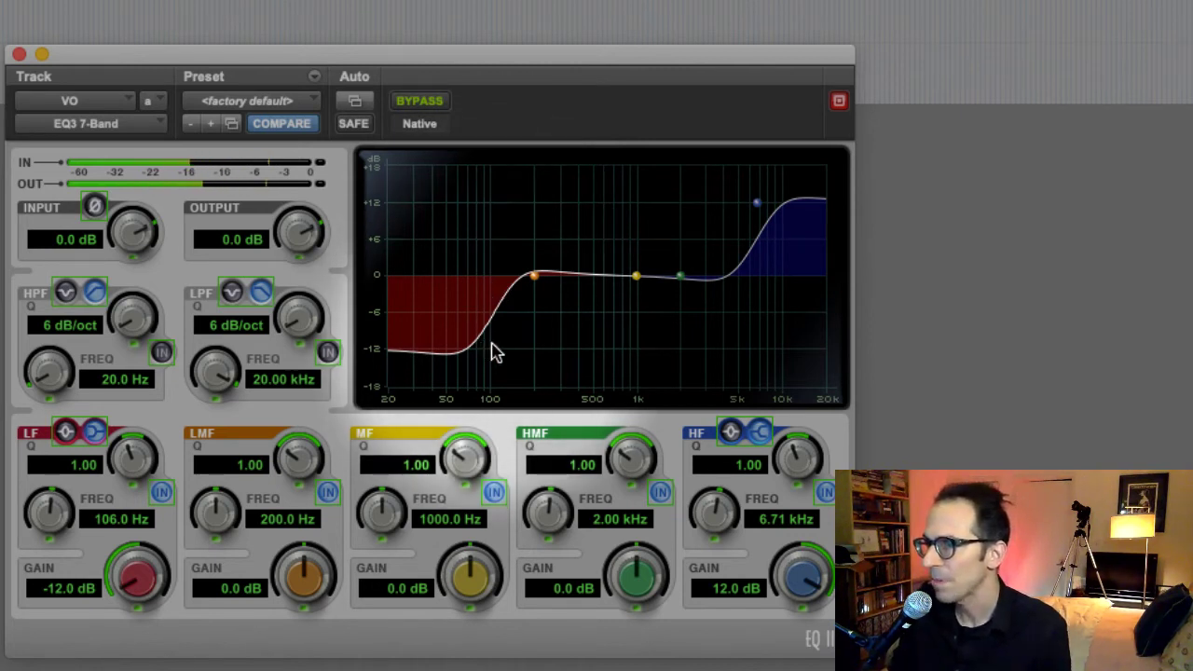
{"action": "left_click_drag", "start_coordinate": [494, 352], "coordinate": [493, 283]}
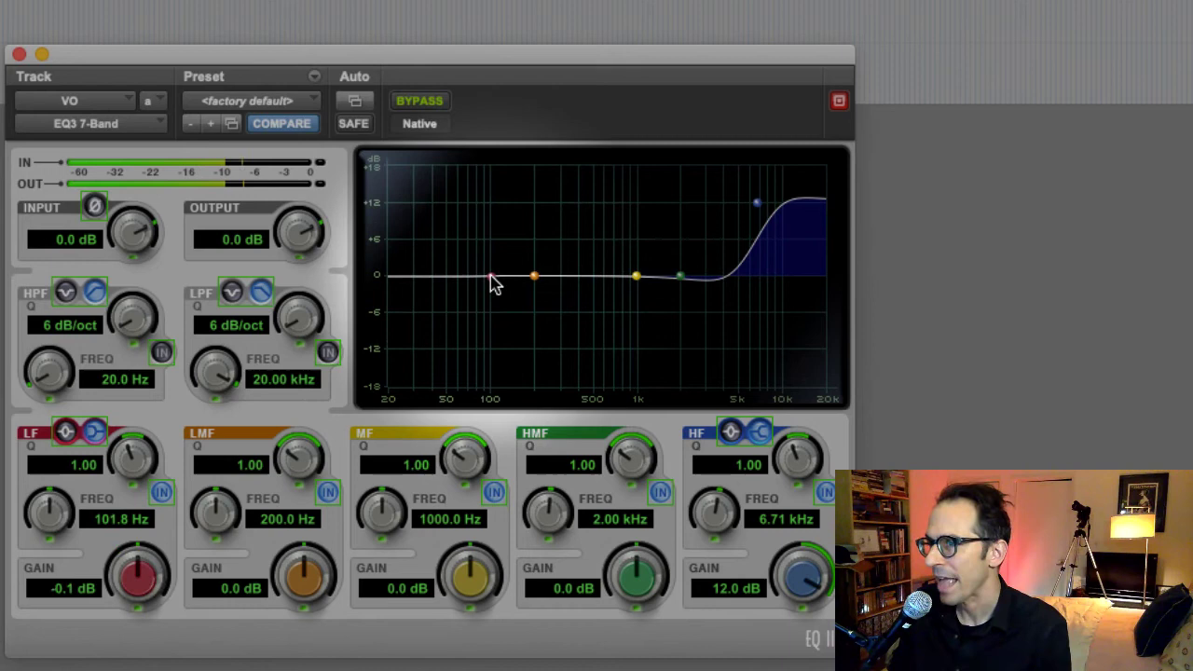
{"action": "left_click_drag", "start_coordinate": [494, 284], "coordinate": [504, 341]}
{"action": "left_click_drag", "start_coordinate": [757, 203], "coordinate": [753, 285]}
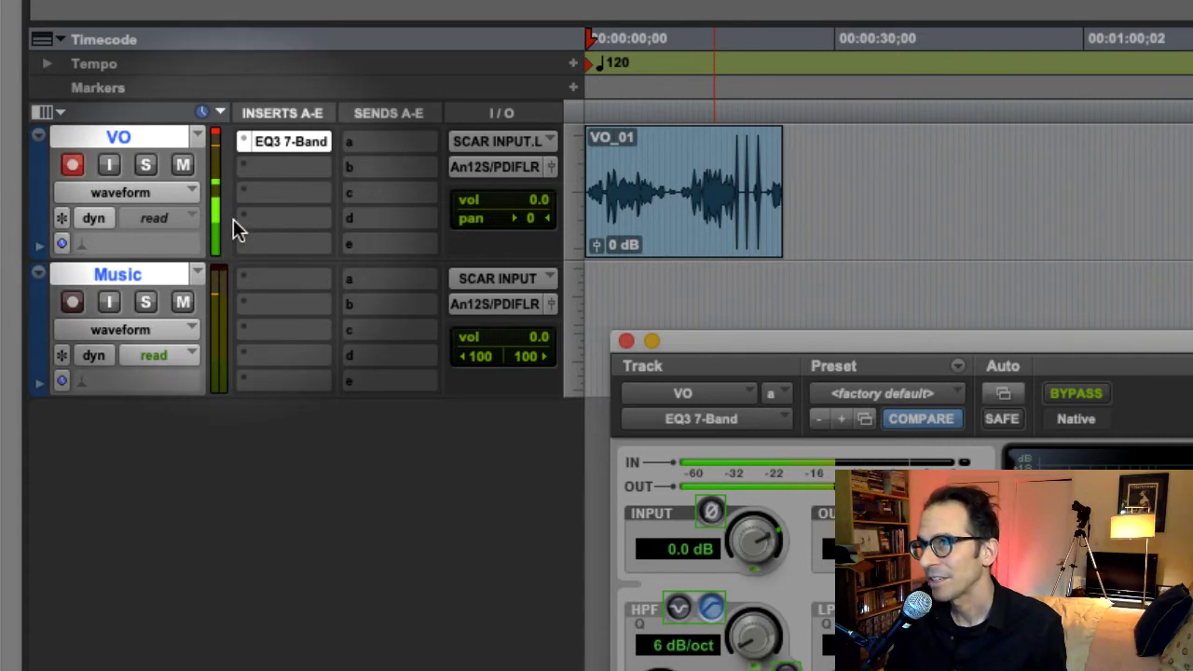
{"action": "left_click", "coordinate": [72, 165]}
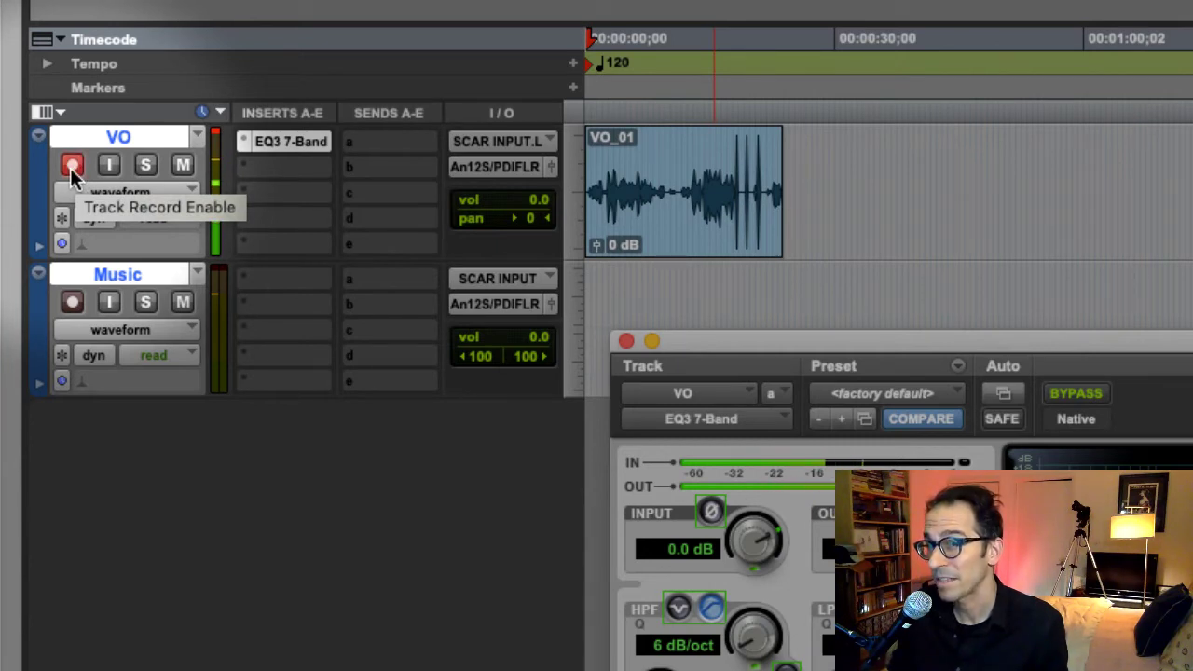
{"action": "left_click", "coordinate": [70, 168]}
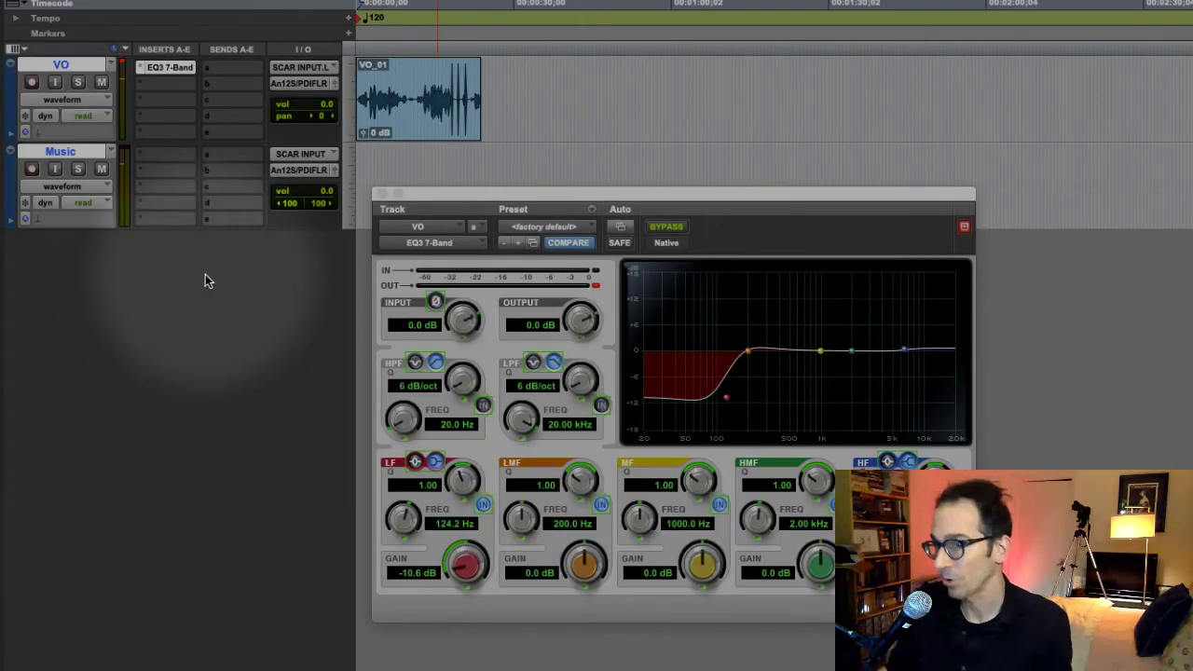
Experiment with the VO EQ's low and mid bands, settling the low band at a -12 dB cut
{"action": "left_click", "coordinate": [407, 85]}
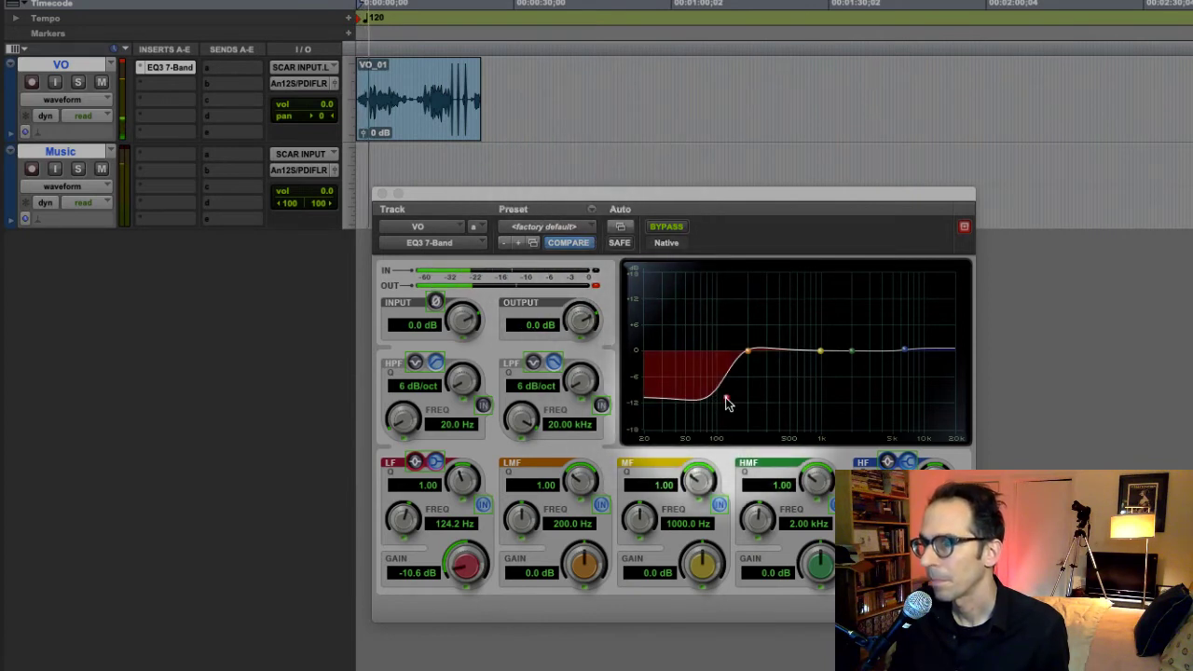
{"action": "left_click_drag", "start_coordinate": [724, 396], "coordinate": [695, 419]}
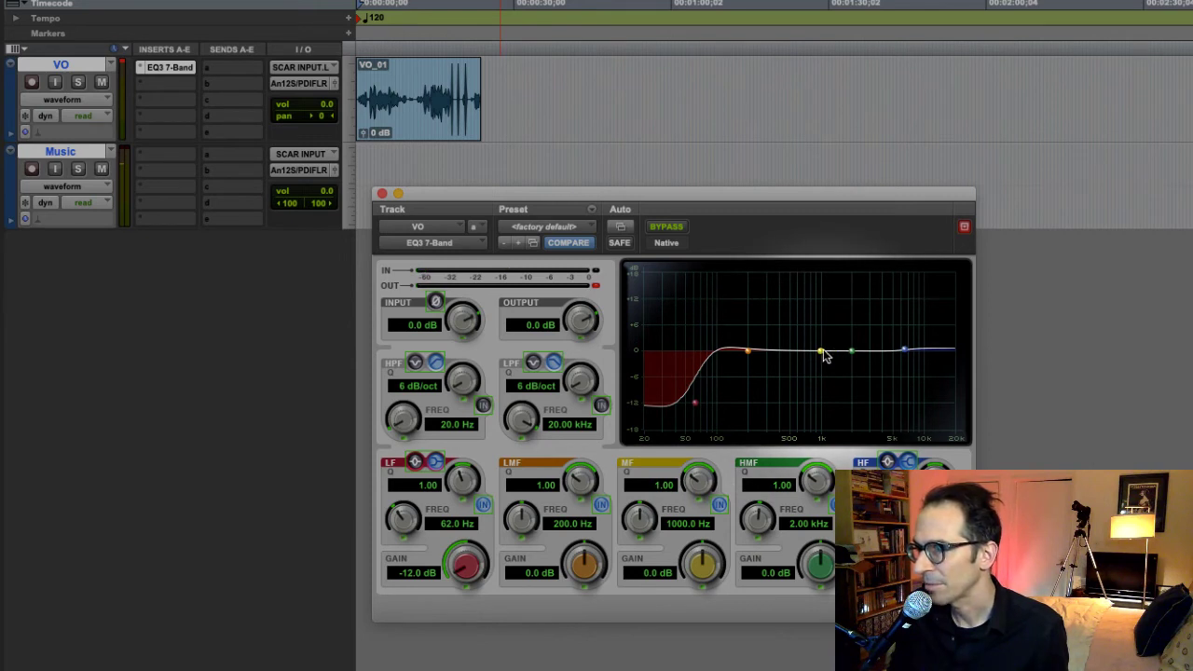
{"action": "left_click_drag", "start_coordinate": [820, 351], "coordinate": [824, 280]}
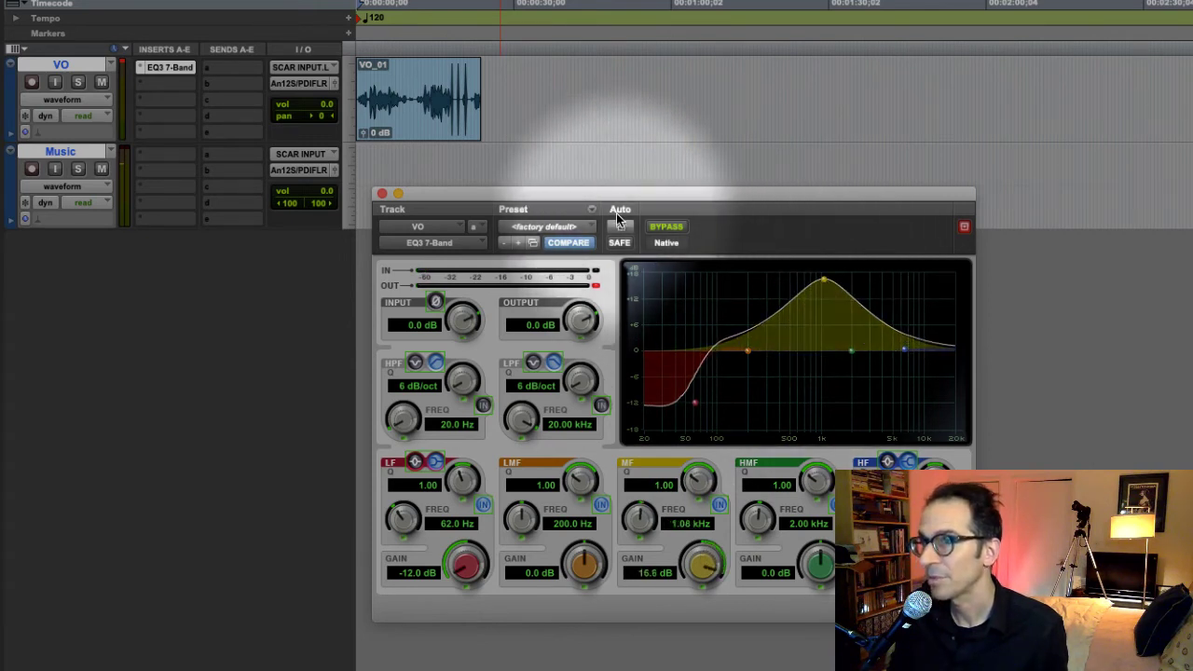
{"action": "left_click_drag", "start_coordinate": [425, 122], "coordinate": [460, 129]}
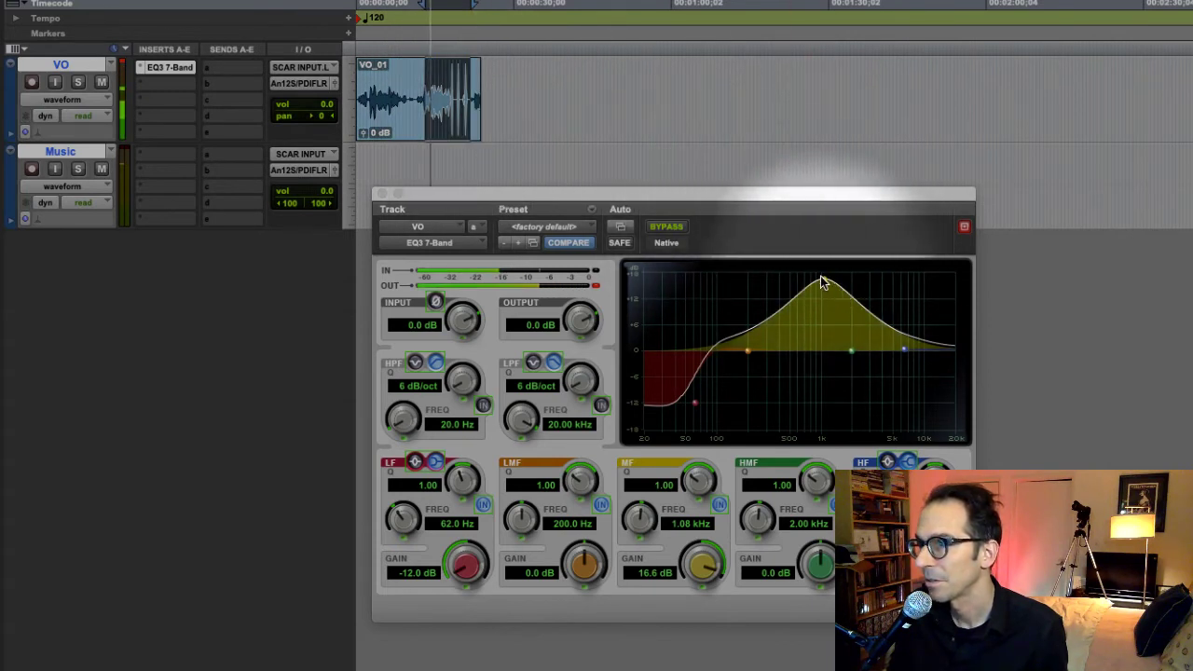
{"action": "mouse_move", "coordinate": [822, 283]}
{"action": "left_mouse_down"}
{"action": "mouse_move", "coordinate": [820, 438]}
{"action": "mouse_move", "coordinate": [830, 275]}
{"action": "mouse_move", "coordinate": [824, 286]}
{"action": "left_mouse_up"}
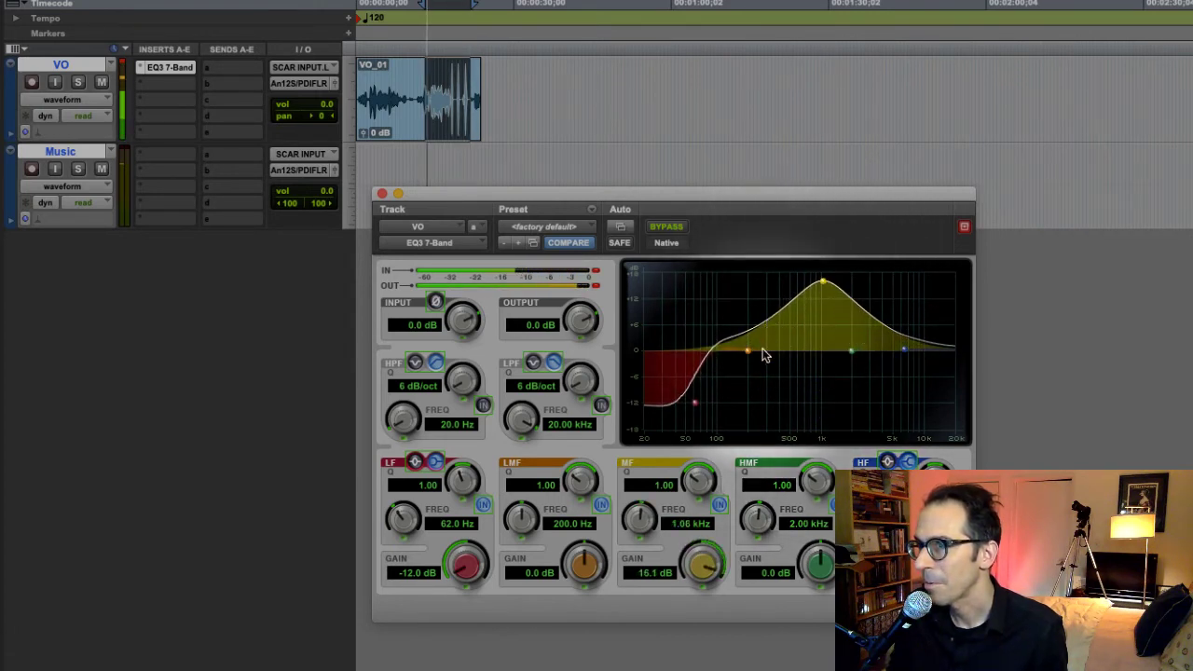
{"action": "left_click_drag", "start_coordinate": [825, 284], "coordinate": [817, 349]}
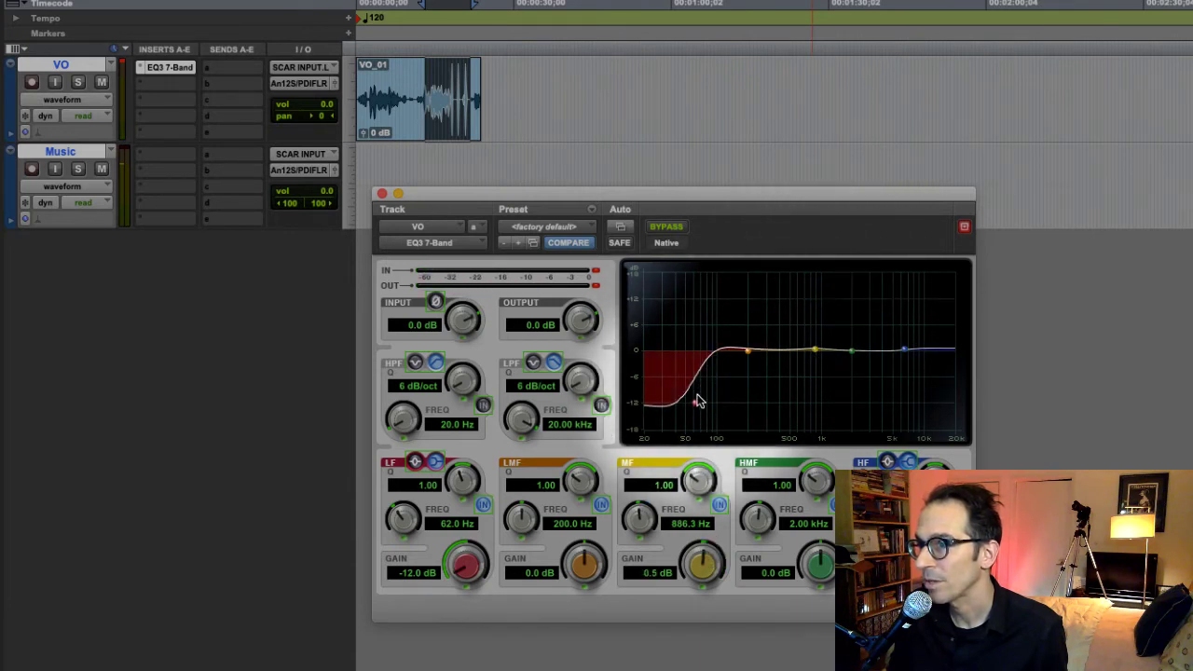
{"action": "left_click_drag", "start_coordinate": [698, 400], "coordinate": [704, 289]}
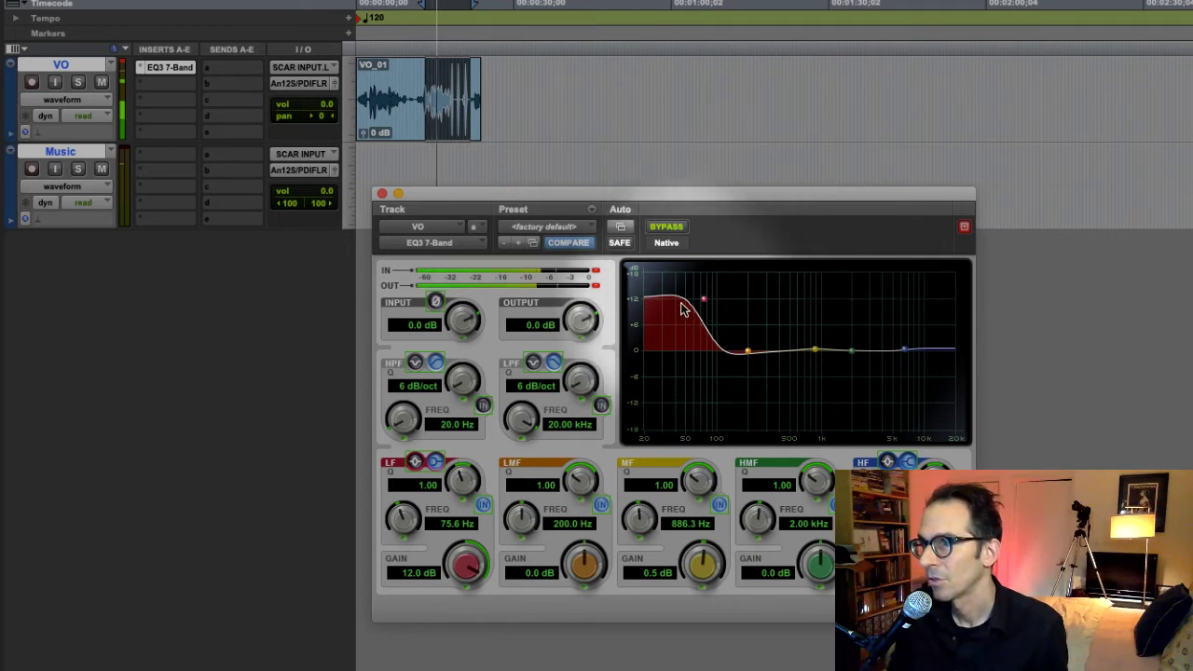
{"action": "left_click_drag", "start_coordinate": [703, 300], "coordinate": [702, 444]}
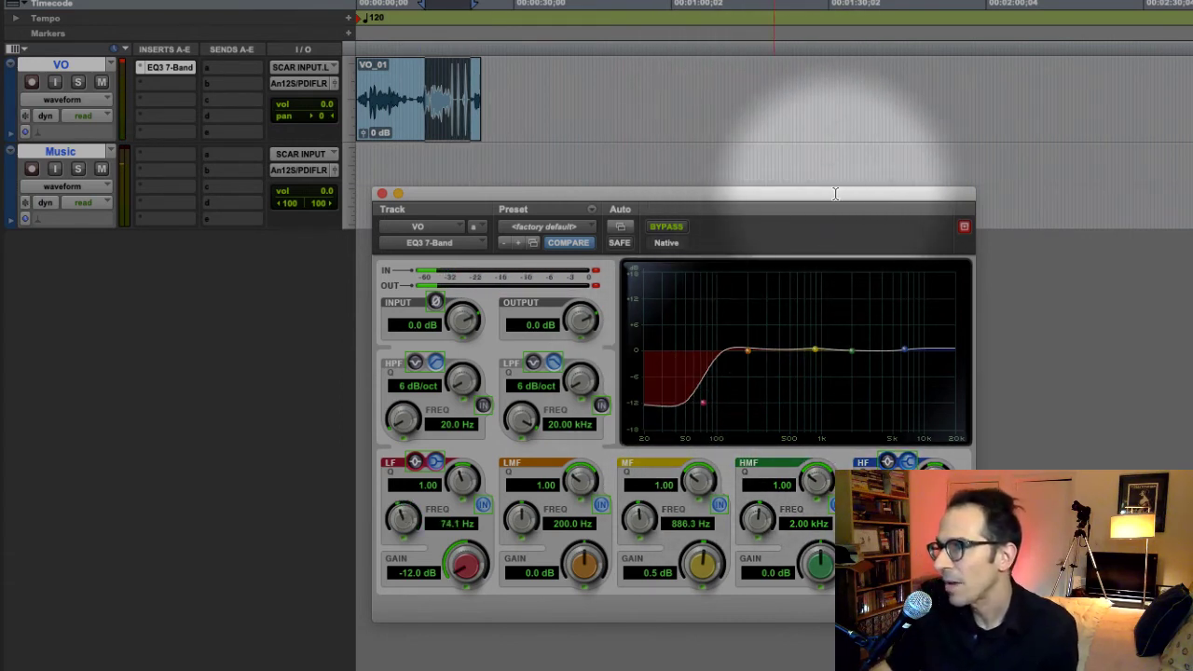
Play VO_01 while setting the low cut near 225 Hz, cutting highs, and boosting mids 9.8 dB at 802.6 Hz
{"action": "left_click", "coordinate": [384, 105]}
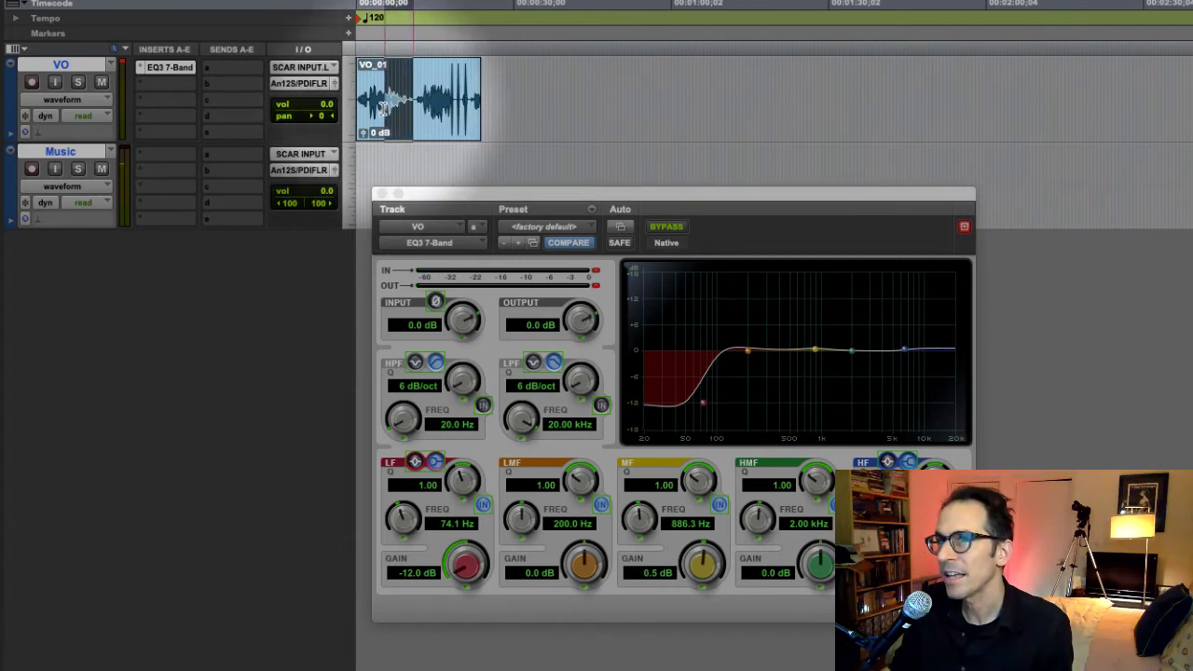
{"action": "key", "text": "space"}
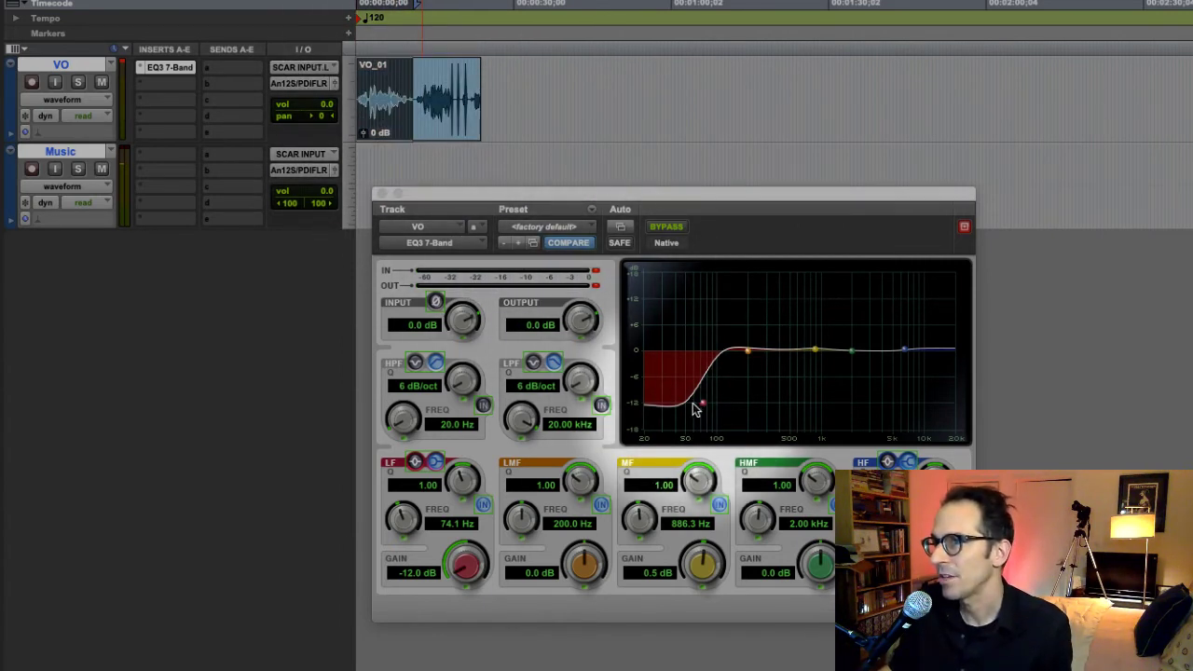
{"action": "left_click_drag", "start_coordinate": [696, 406], "coordinate": [731, 406]}
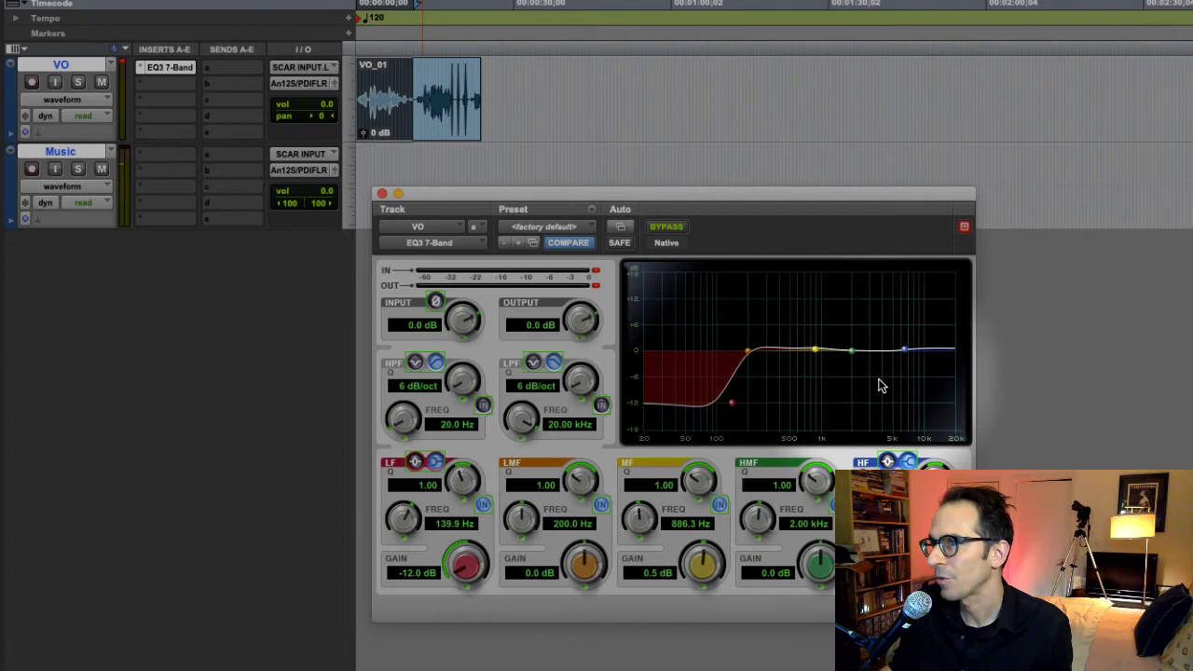
{"action": "left_click_drag", "start_coordinate": [904, 349], "coordinate": [885, 440]}
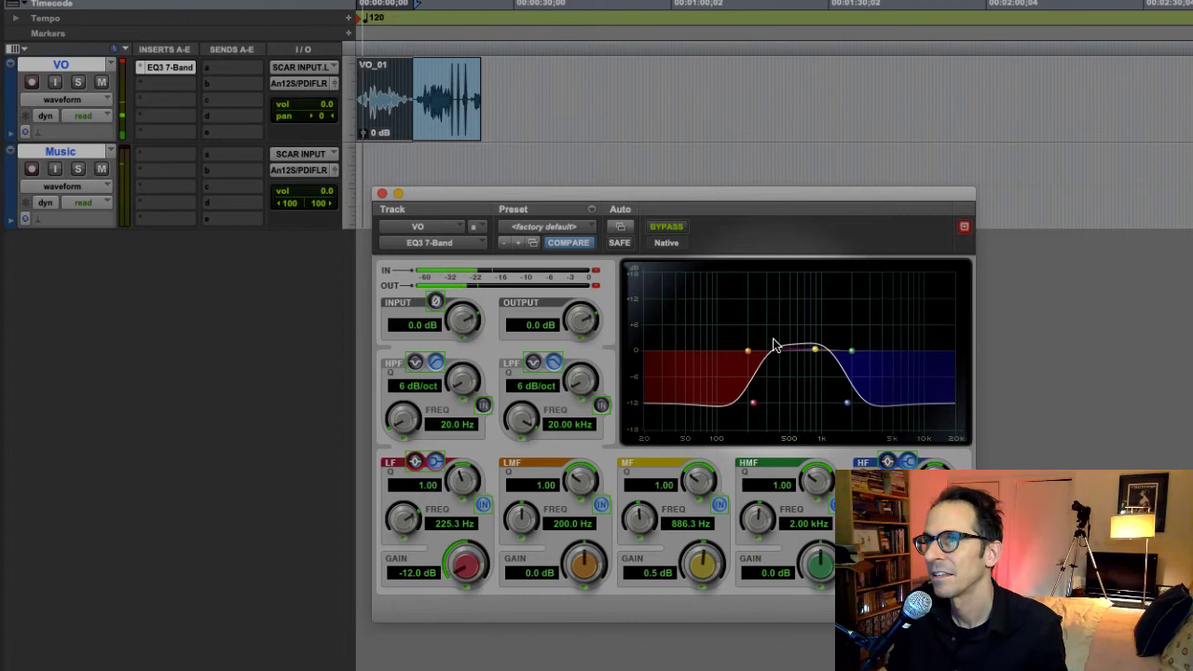
{"action": "left_click_drag", "start_coordinate": [817, 354], "coordinate": [816, 329]}
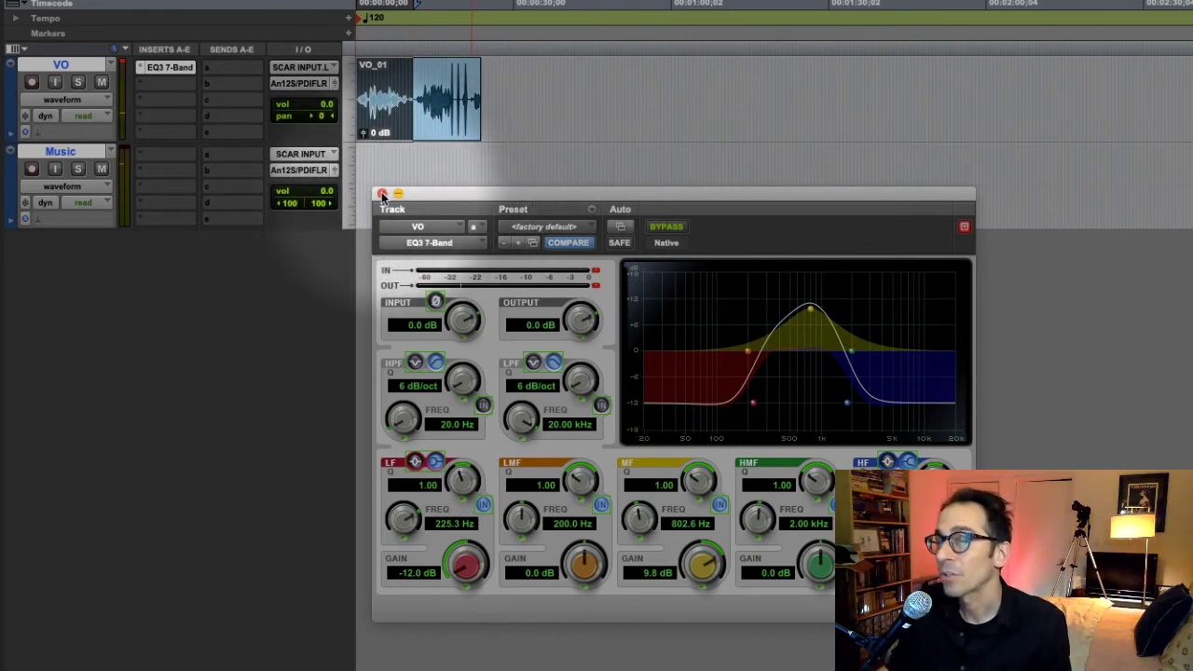
Close the EQ window and load AIR Reverb into VO insert slot B
{"action": "left_click", "coordinate": [382, 194]}
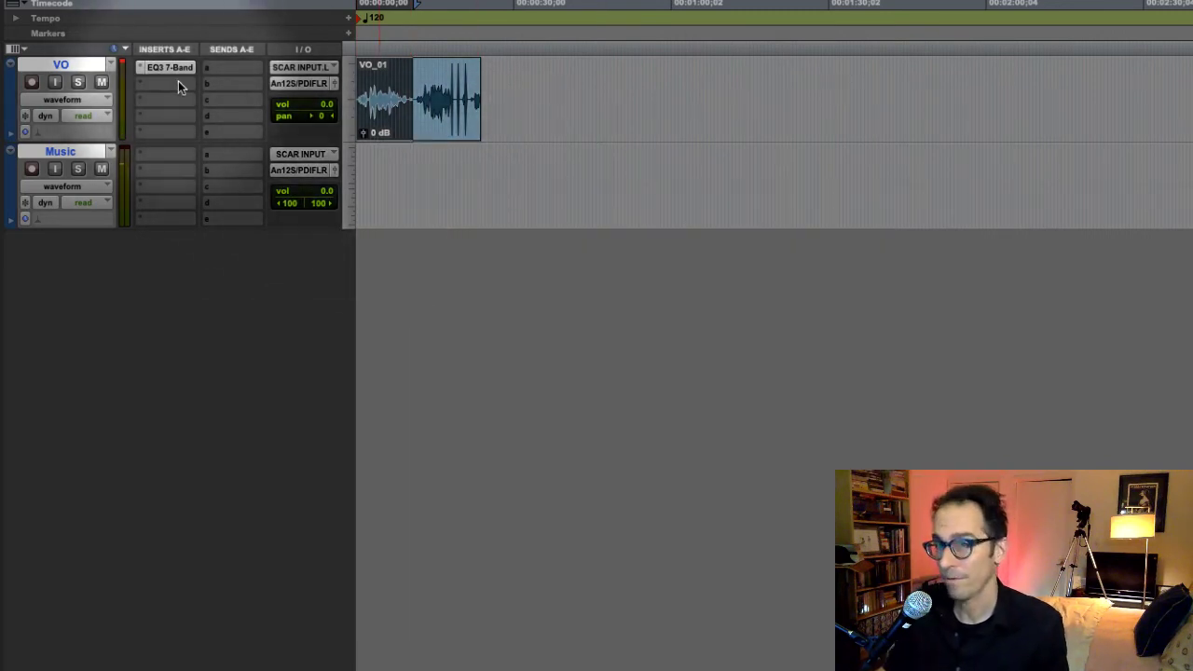
{"action": "left_click", "coordinate": [178, 81]}
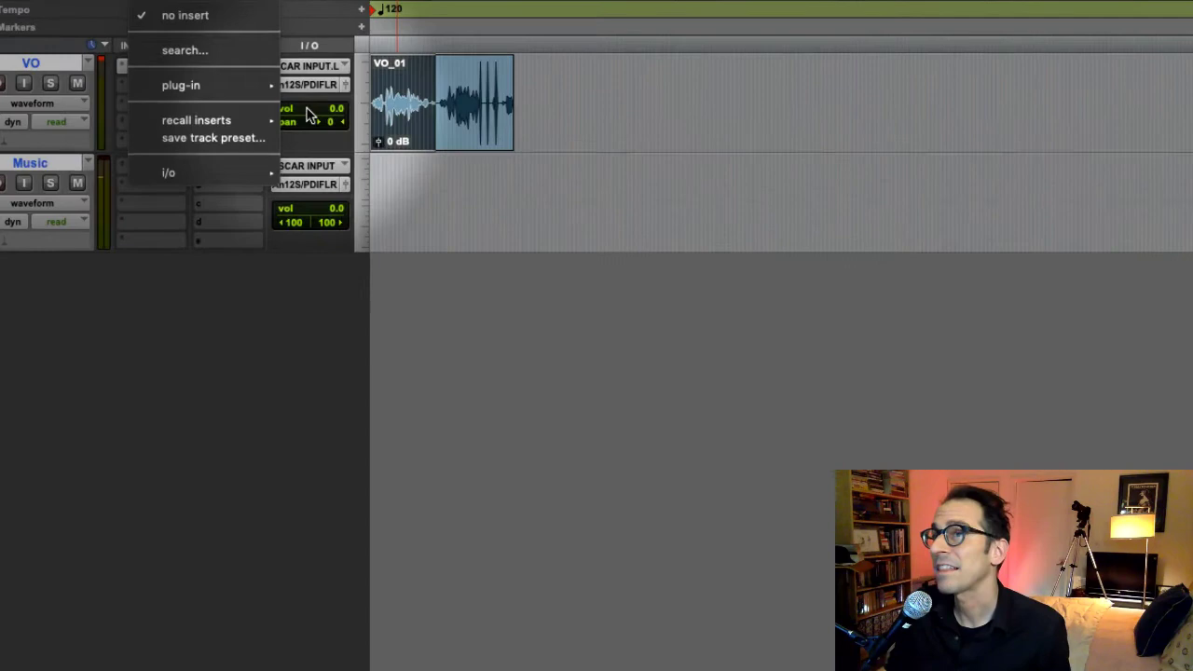
{"action": "mouse_move", "coordinate": [202, 87]}
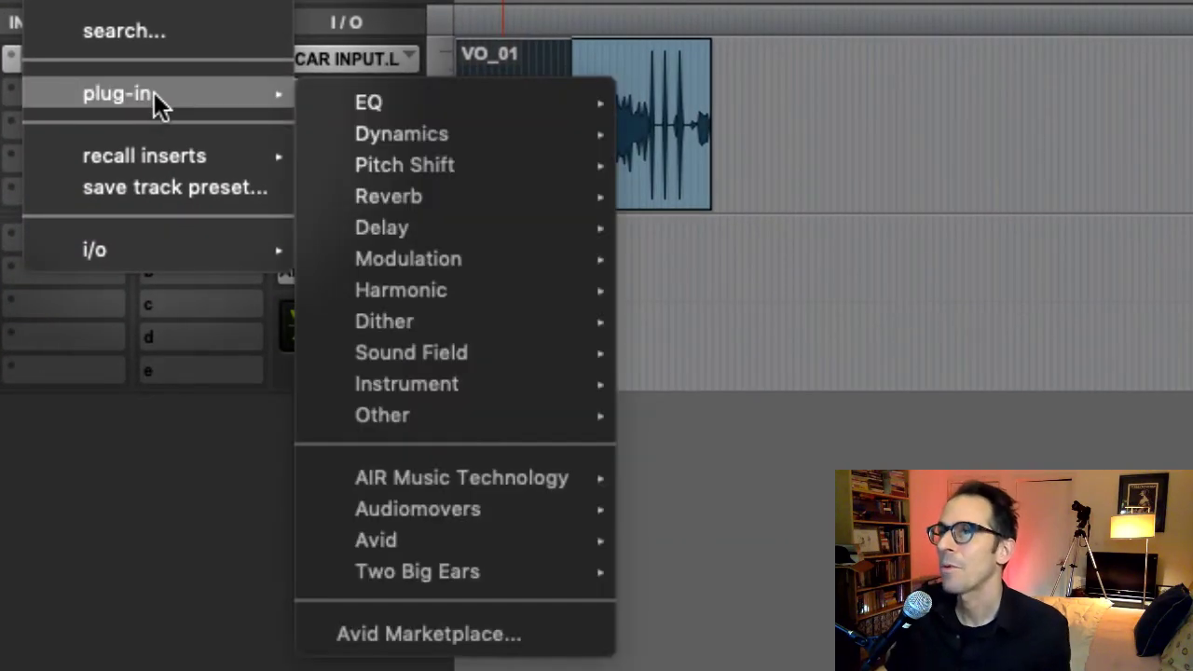
{"action": "mouse_move", "coordinate": [492, 196]}
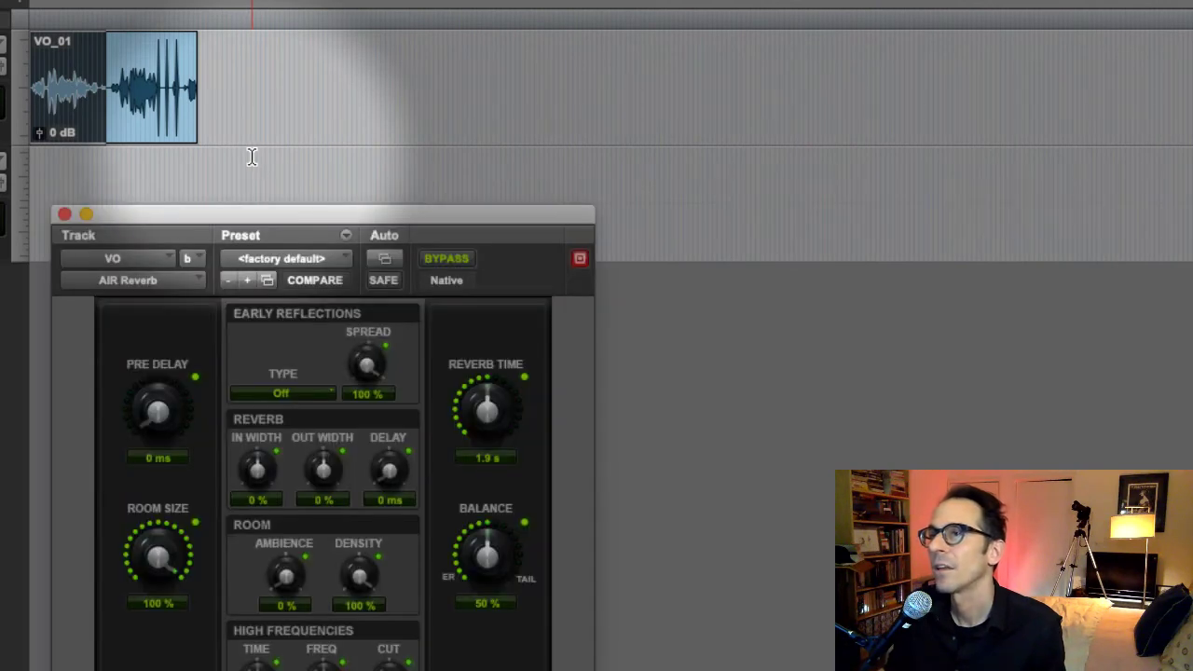
{"action": "left_click_drag", "start_coordinate": [308, 212], "coordinate": [460, 13]}
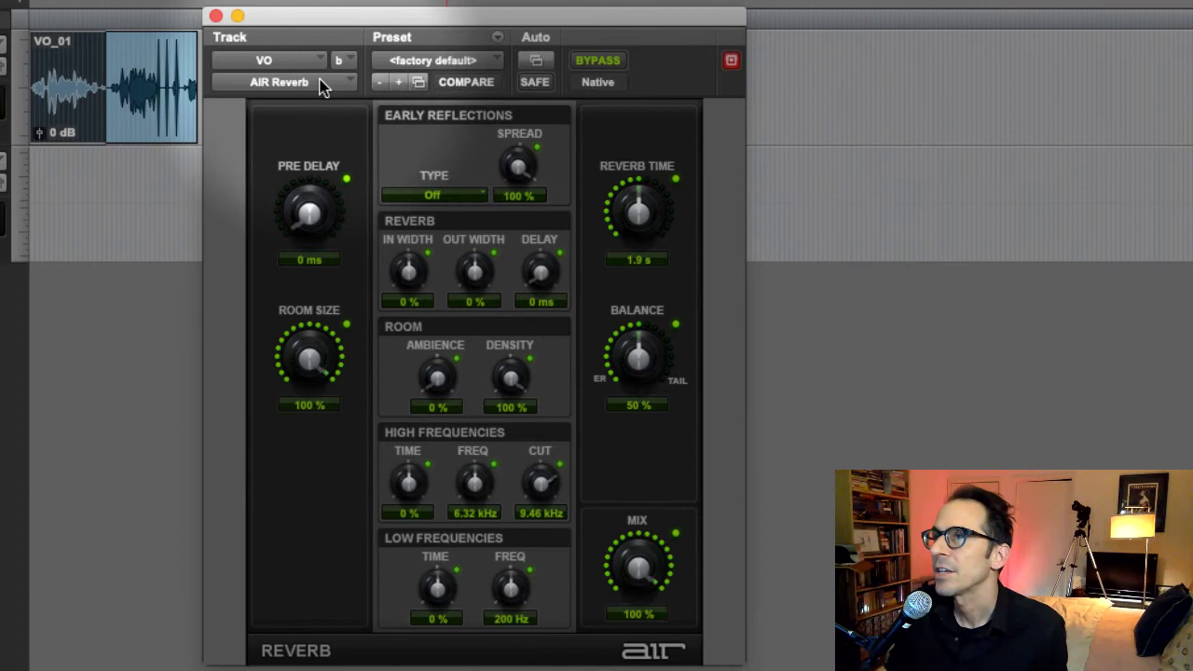
{"action": "left_click", "coordinate": [322, 85]}
{"action": "mouse_move", "coordinate": [322, 85]}
{"action": "left_click", "coordinate": [757, 116]}
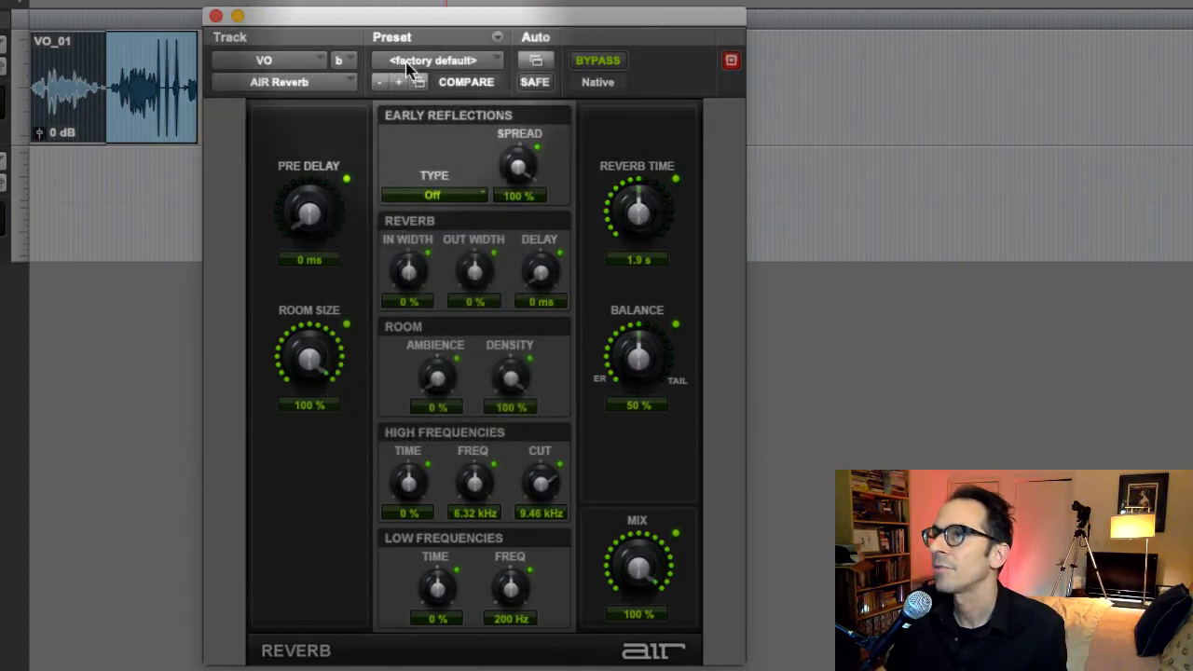
{"action": "left_click", "coordinate": [463, 67]}
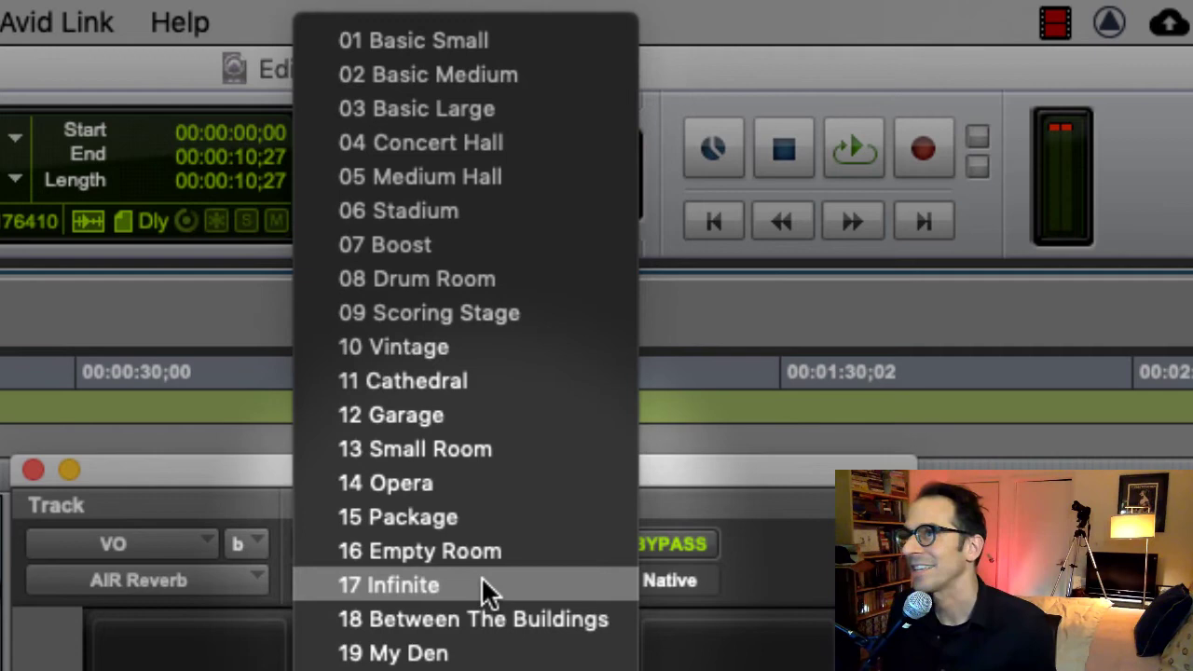
{"action": "key", "text": "Escape"}
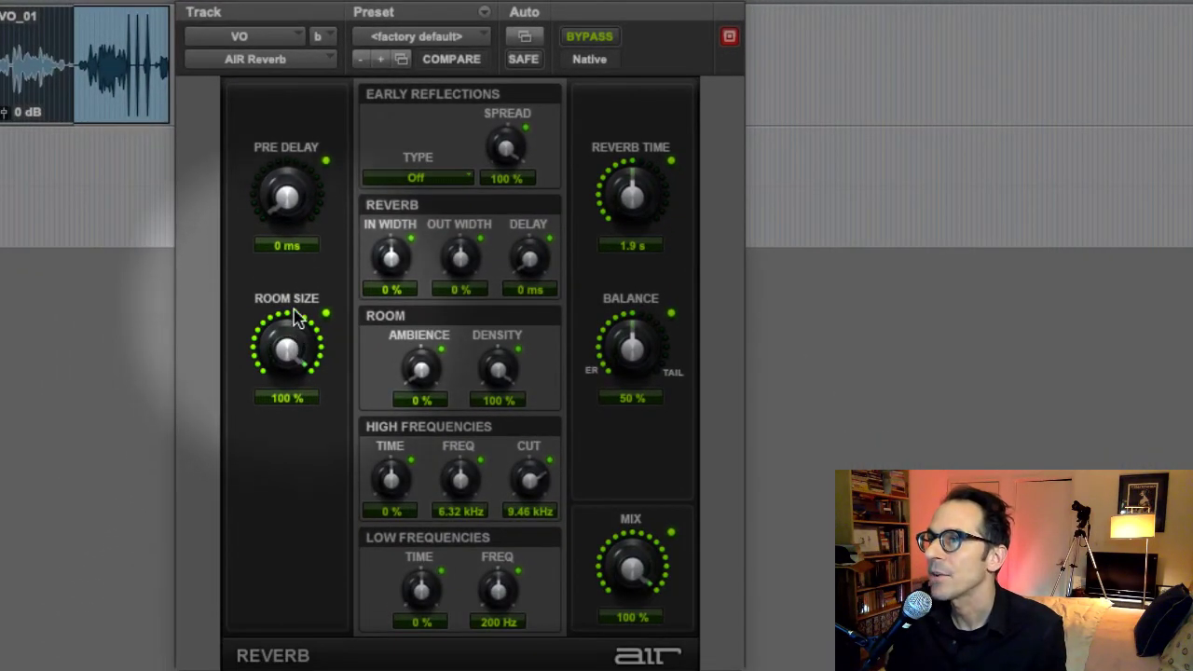
Set AIR Reverb room size to 97% and reverb time to 2.3 s, leaving Mix at 100%
{"action": "mouse_move", "coordinate": [294, 317]}
{"action": "left_mouse_down"}
{"action": "mouse_move", "coordinate": [205, 341]}
{"action": "mouse_move", "coordinate": [306, 327]}
{"action": "left_mouse_up"}
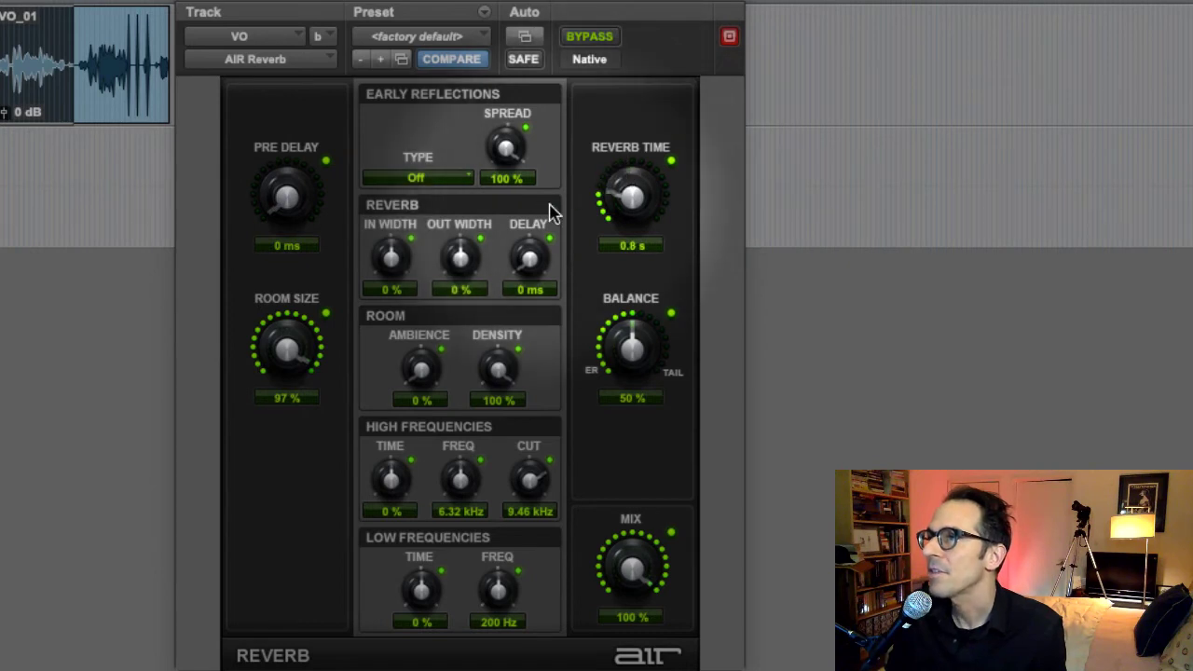
{"action": "left_click_drag", "start_coordinate": [631, 201], "coordinate": [634, 191]}
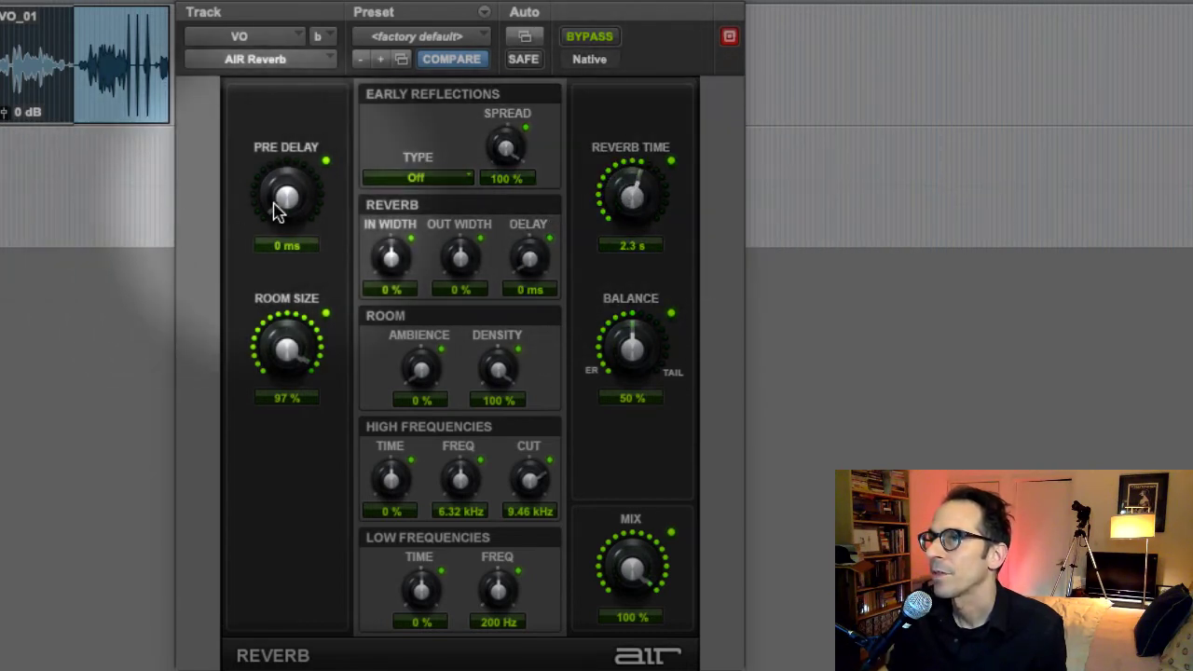
{"action": "left_click_drag", "start_coordinate": [274, 206], "coordinate": [306, 221]}
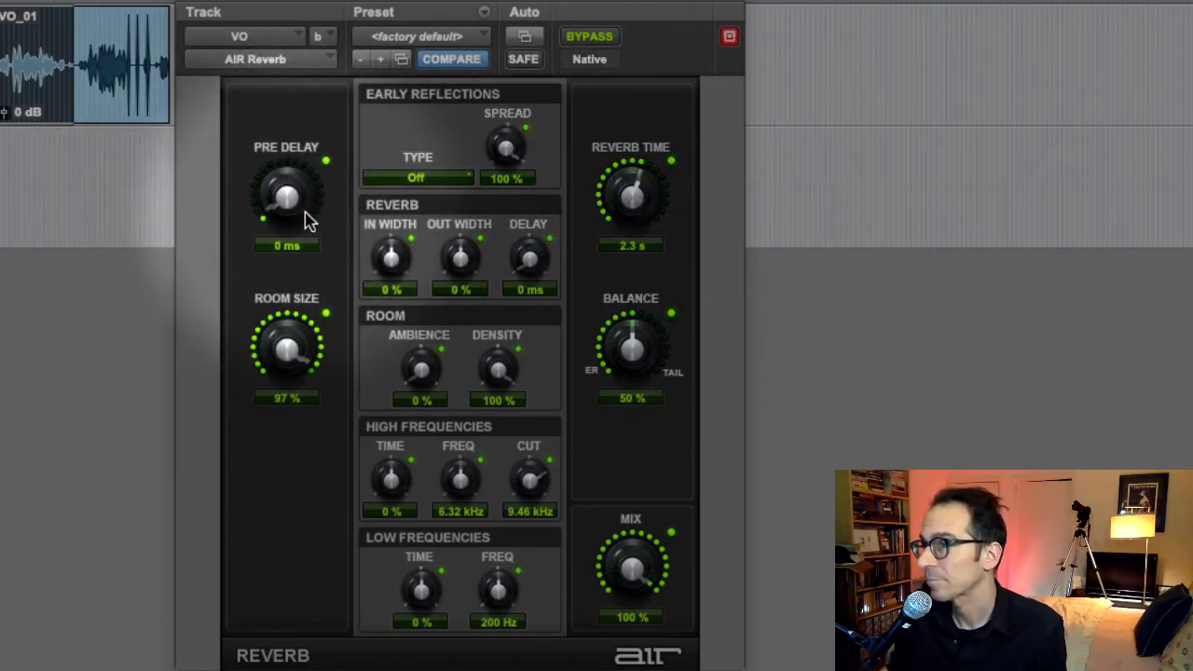
{"action": "left_click_drag", "start_coordinate": [655, 576], "coordinate": [689, 615]}
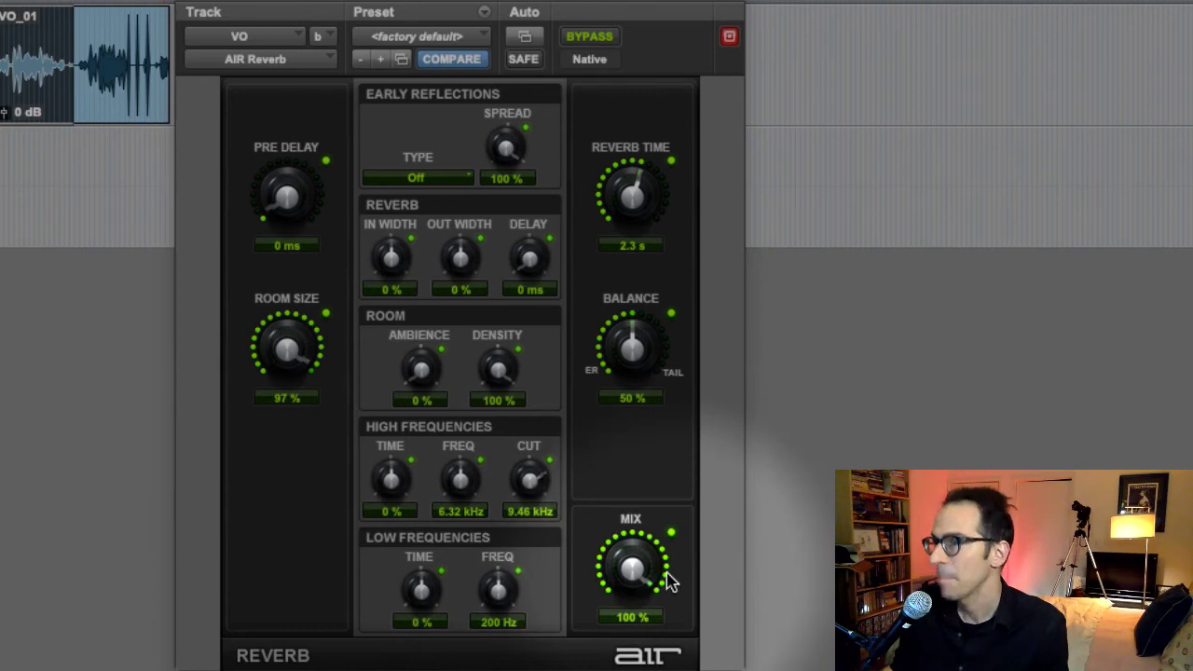
{"action": "left_click_drag", "start_coordinate": [643, 565], "coordinate": [359, 619]}
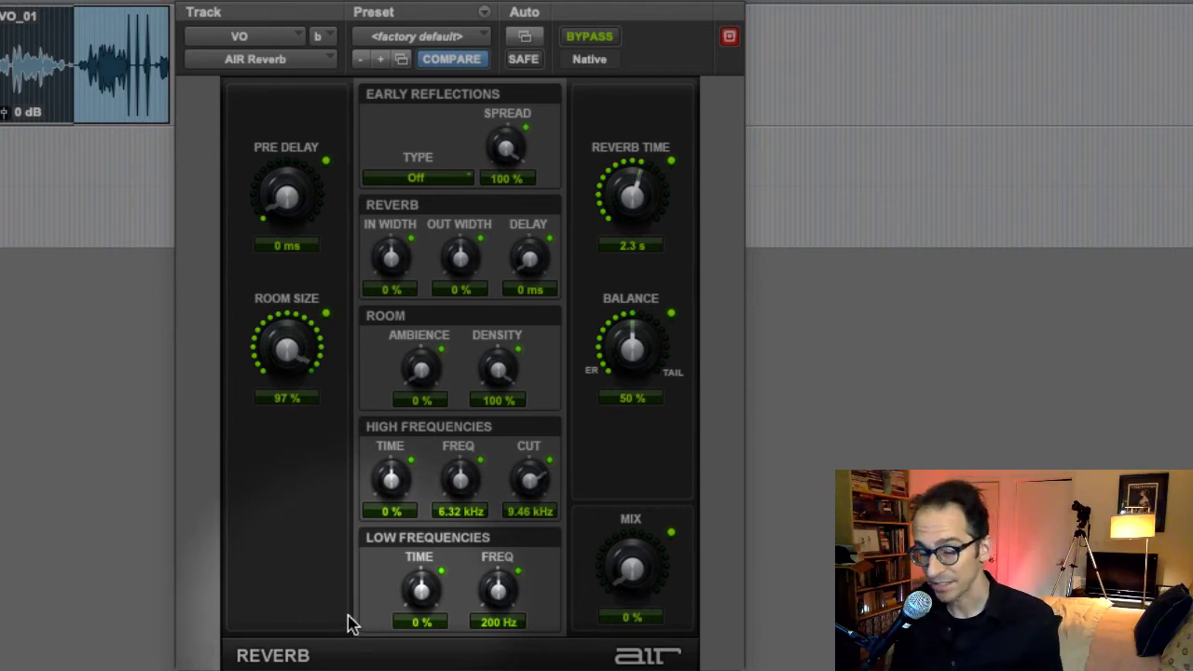
{"action": "left_click_drag", "start_coordinate": [364, 618], "coordinate": [708, 571]}
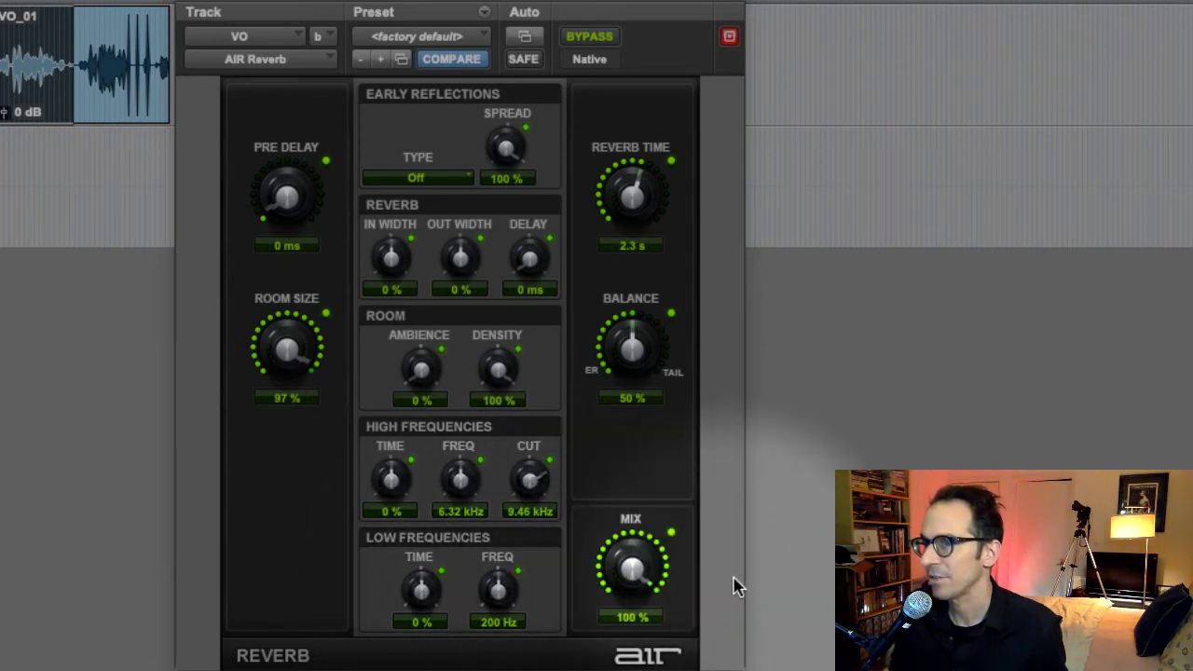
Load the 11 Cathedral preset on AIR Reverb and drag its Mix down to 0%
{"action": "left_click", "coordinate": [444, 37]}
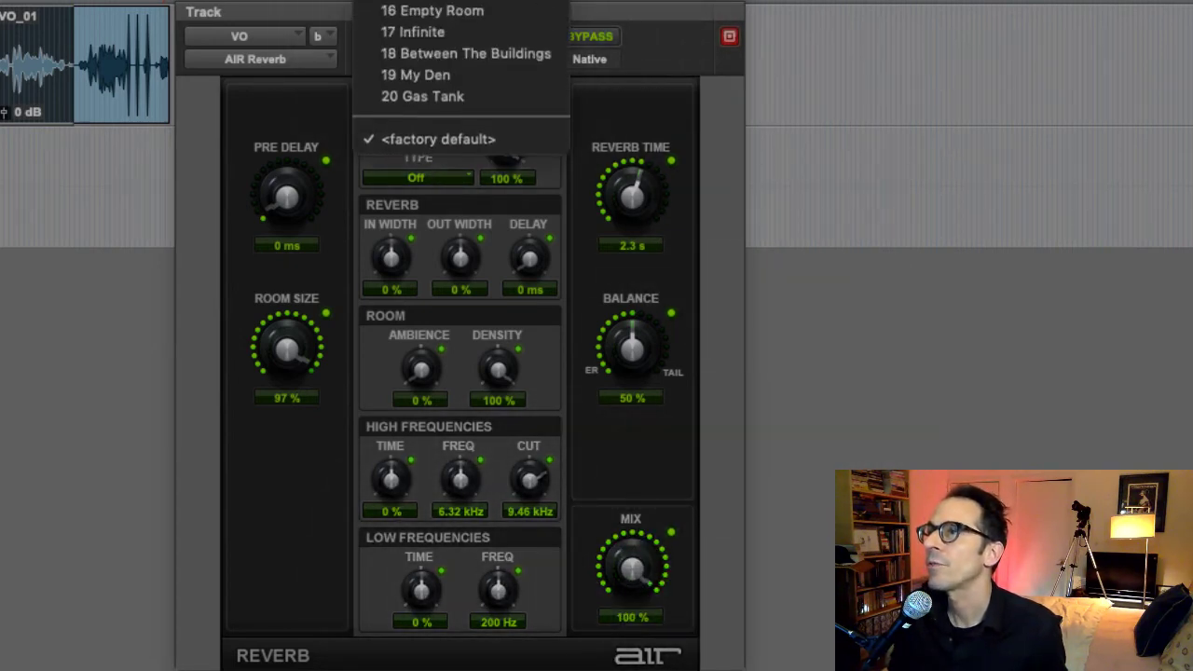
{"action": "scroll", "coordinate": [519, 4], "scroll_direction": "up", "scroll_amount": 1}
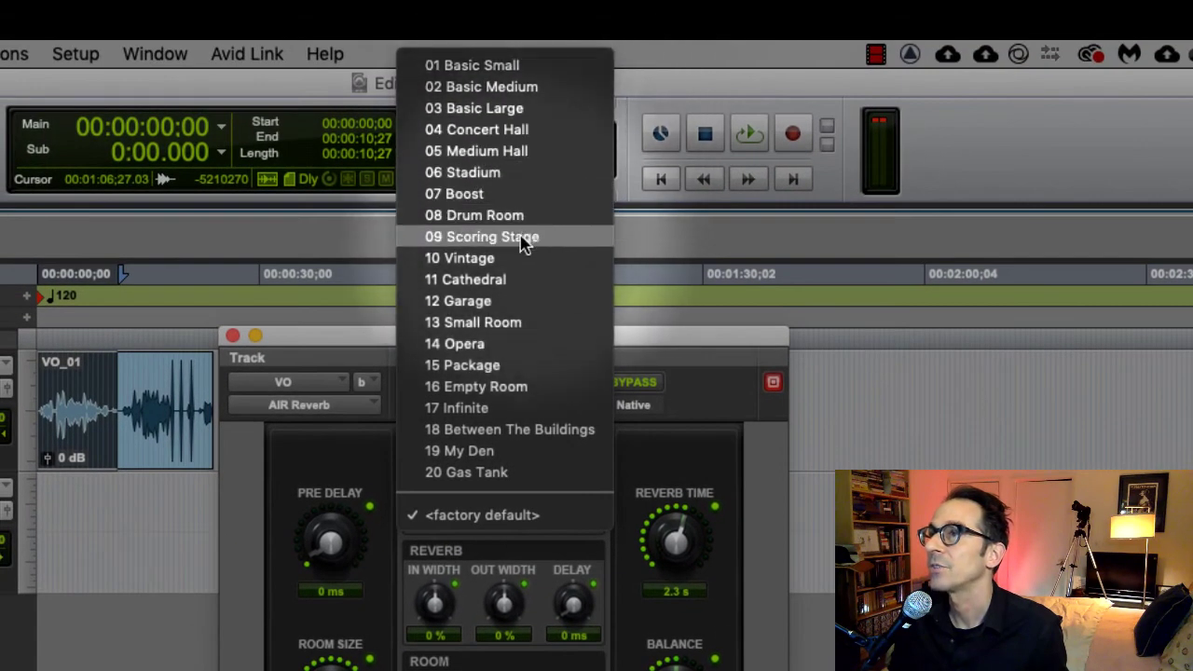
{"action": "left_click", "coordinate": [519, 280]}
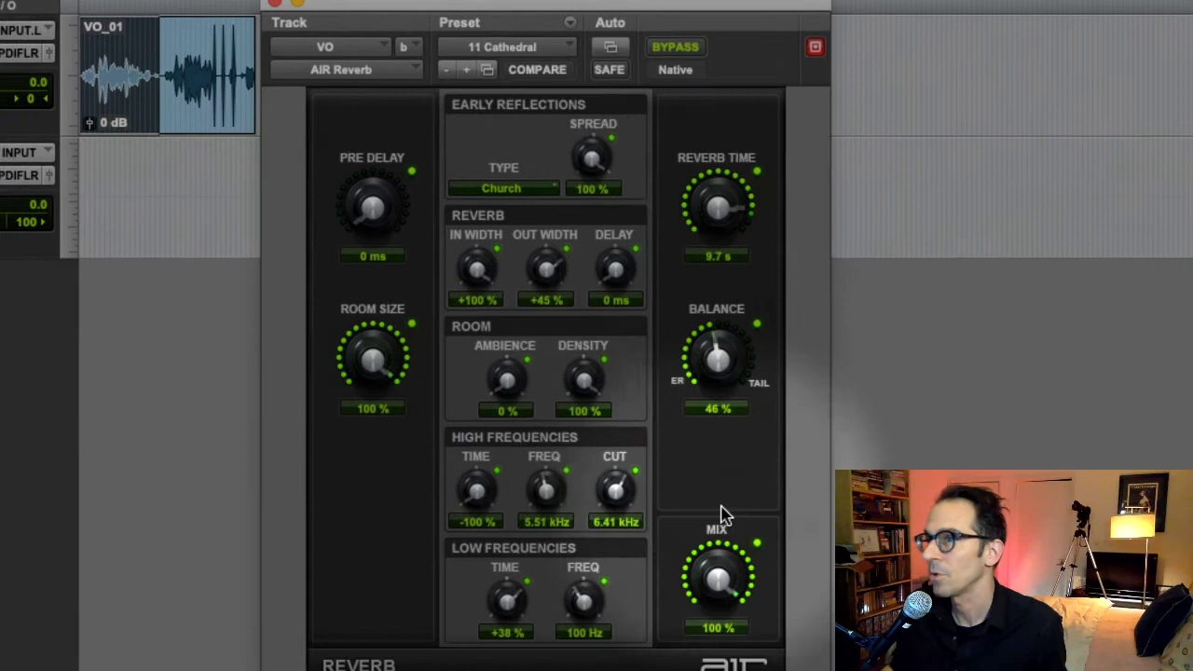
{"action": "left_click_drag", "start_coordinate": [550, 12], "coordinate": [939, 40]}
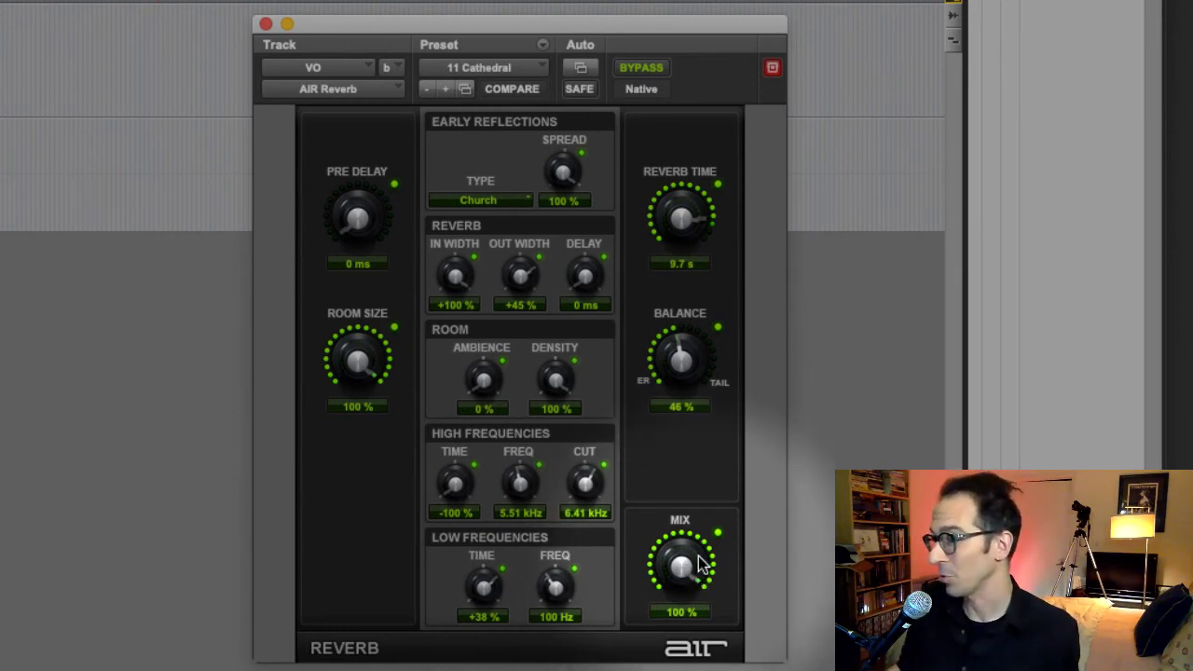
{"action": "left_click_drag", "start_coordinate": [683, 570], "coordinate": [84, 441]}
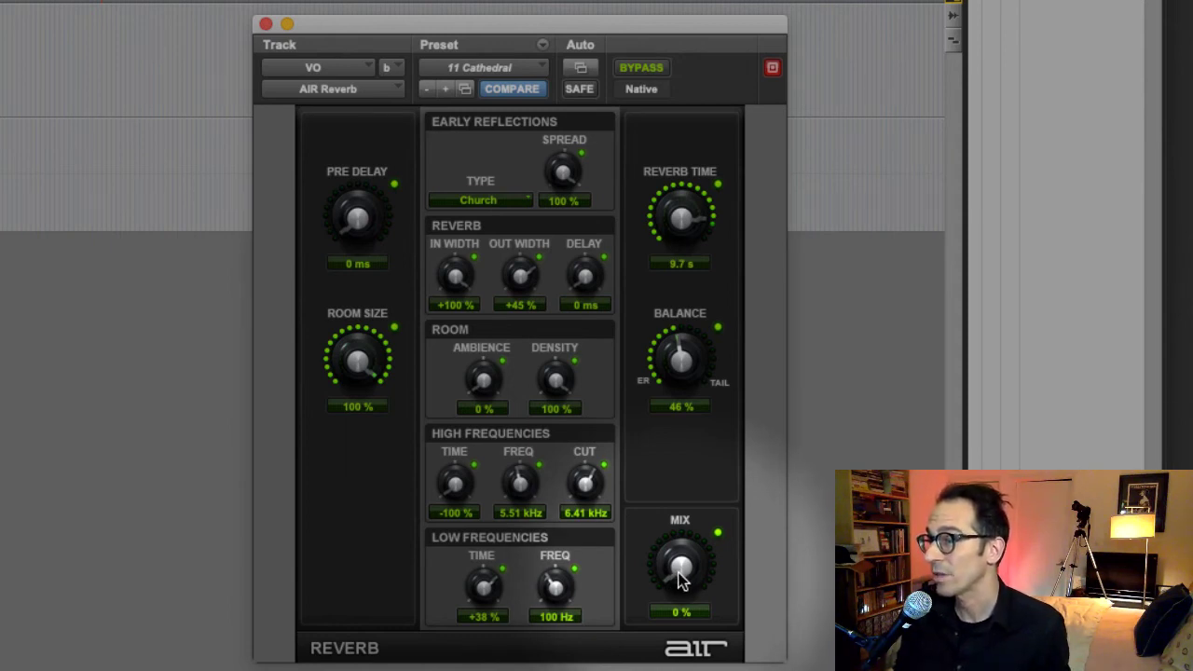
Set the VO Cathedral reverb to Mix 35%, Room Size 61% and Pre Delay about 156 ms
{"action": "left_click_drag", "start_coordinate": [681, 578], "coordinate": [820, 549]}
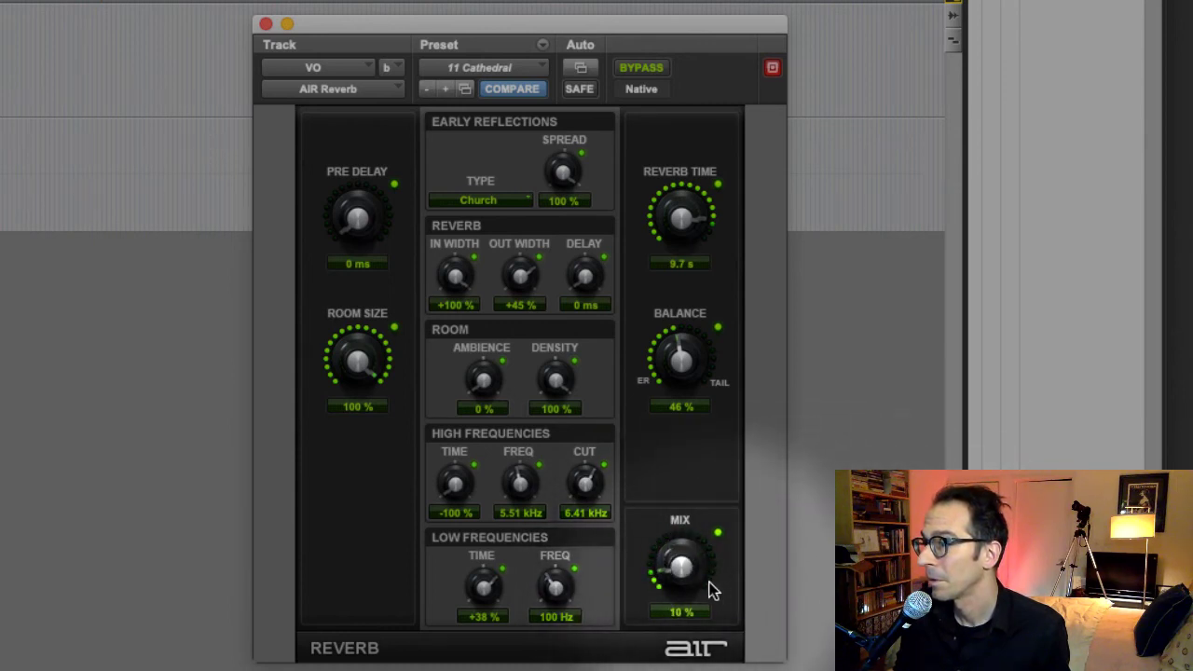
{"action": "left_click_drag", "start_coordinate": [714, 591], "coordinate": [818, 591]}
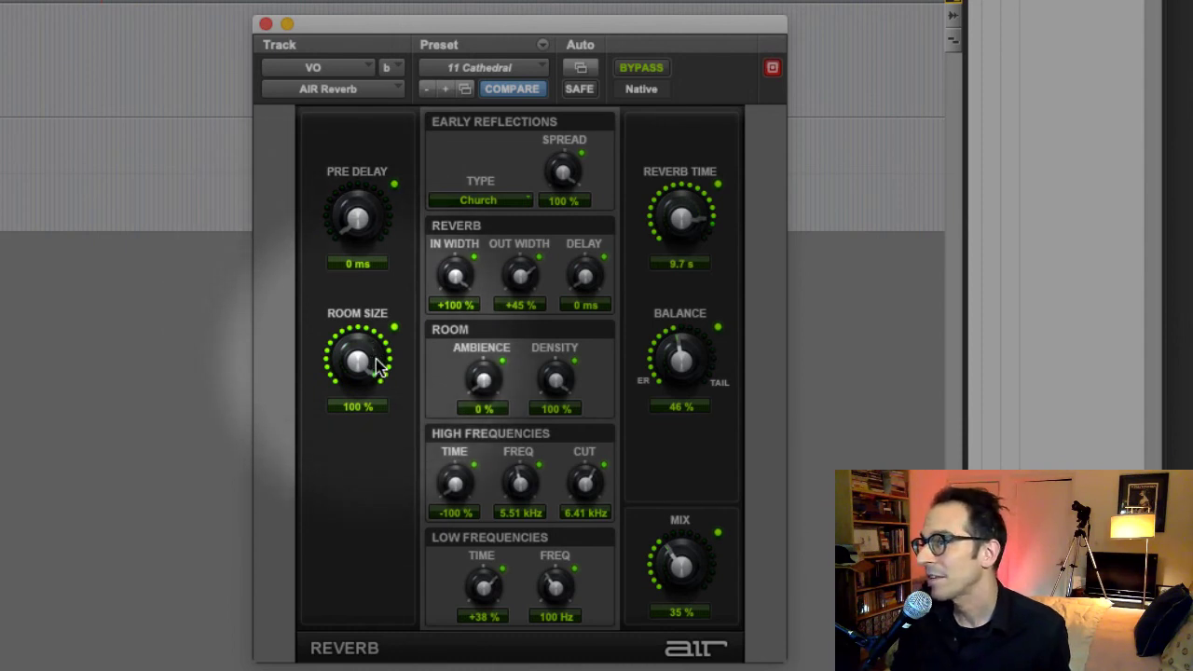
{"action": "left_click_drag", "start_coordinate": [378, 367], "coordinate": [284, 369]}
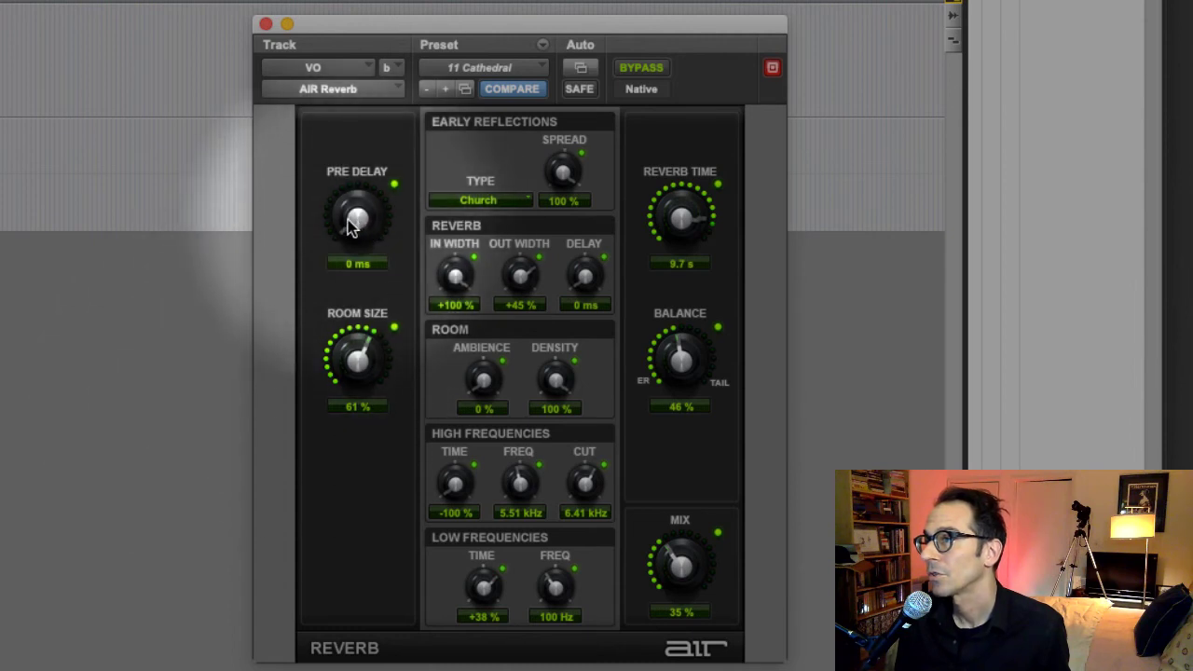
{"action": "left_click_drag", "start_coordinate": [373, 228], "coordinate": [564, 172]}
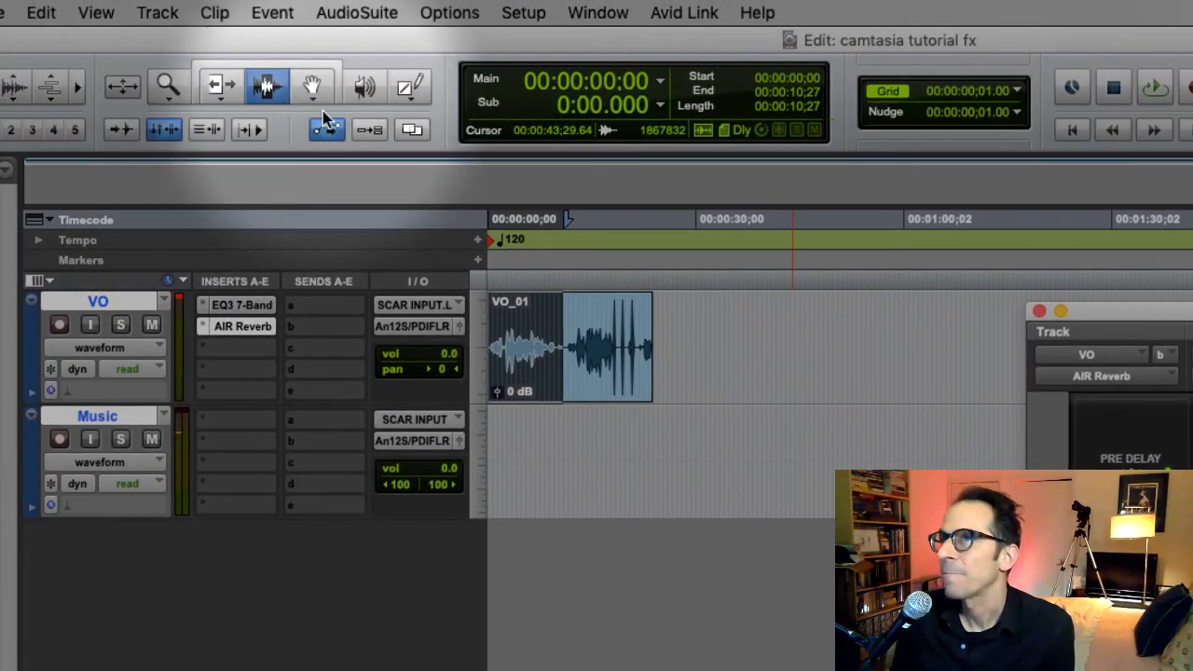
Load Harmonic > AIR Distortion into VO's empty insert slot c, after EQ3 7-Band and AIR Reverb
{"action": "left_click", "coordinate": [394, 11]}
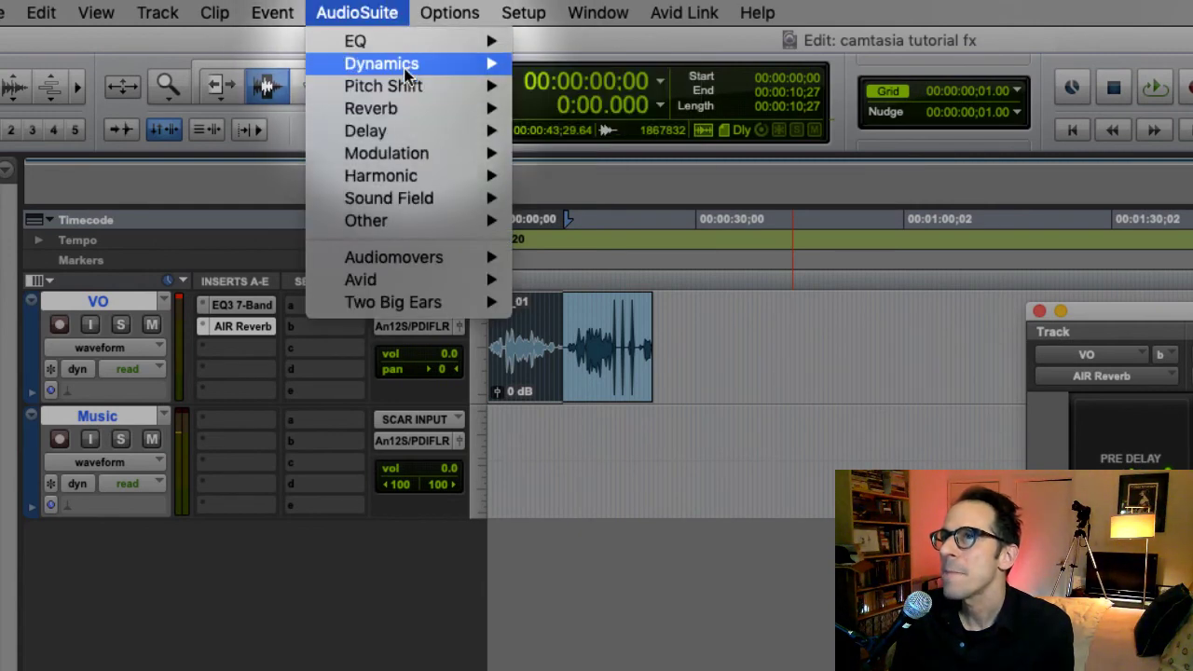
{"action": "mouse_move", "coordinate": [405, 86]}
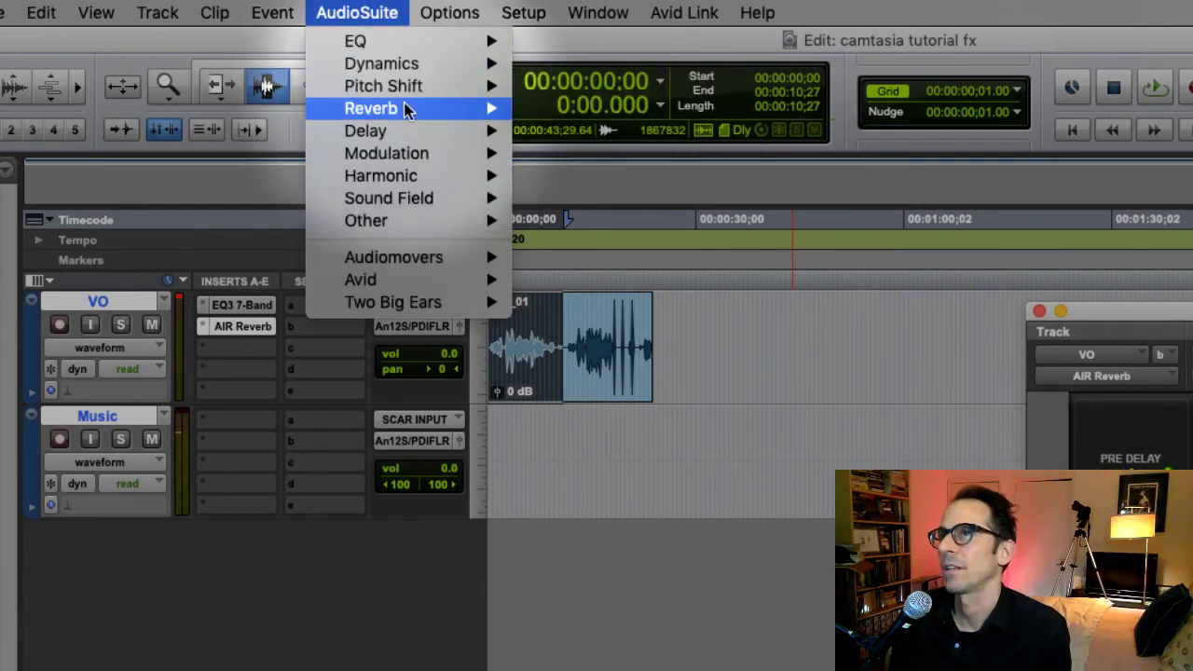
{"action": "left_click", "coordinate": [231, 338]}
{"action": "left_click", "coordinate": [231, 342]}
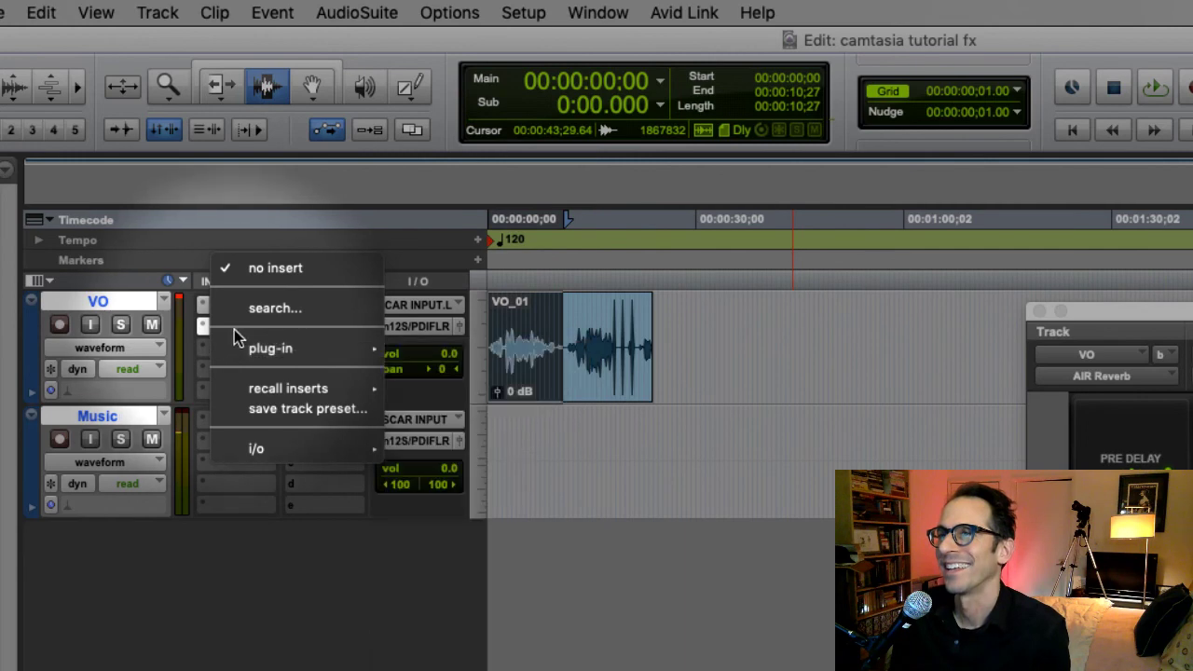
{"action": "mouse_move", "coordinate": [279, 346]}
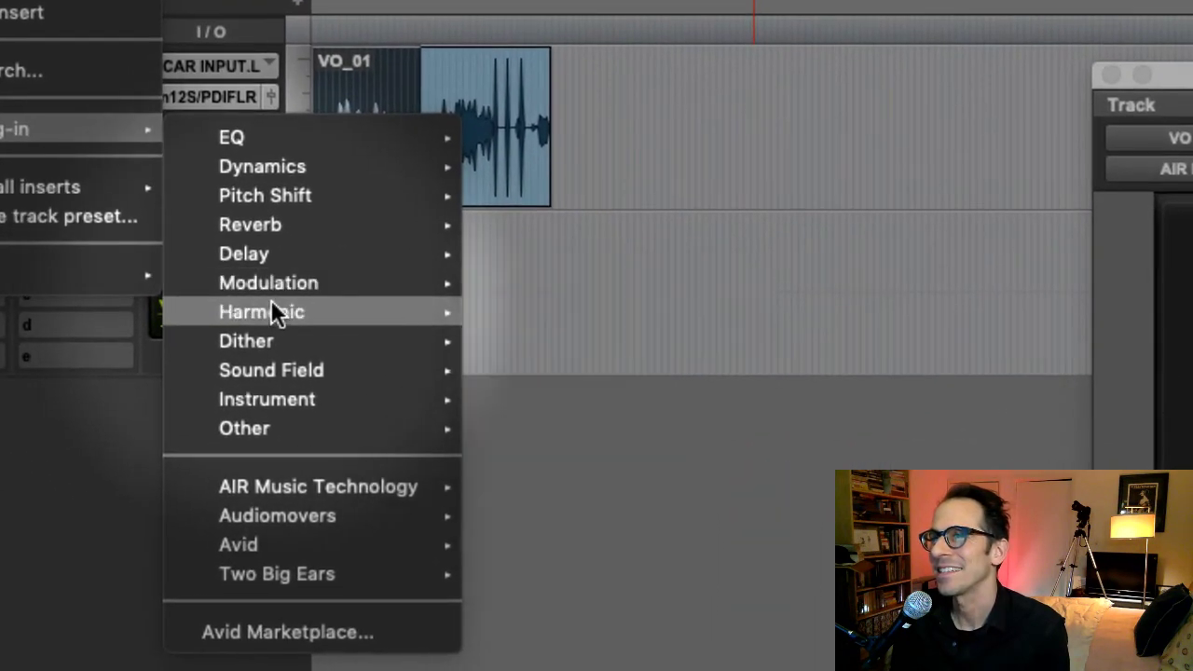
{"action": "mouse_move", "coordinate": [332, 358]}
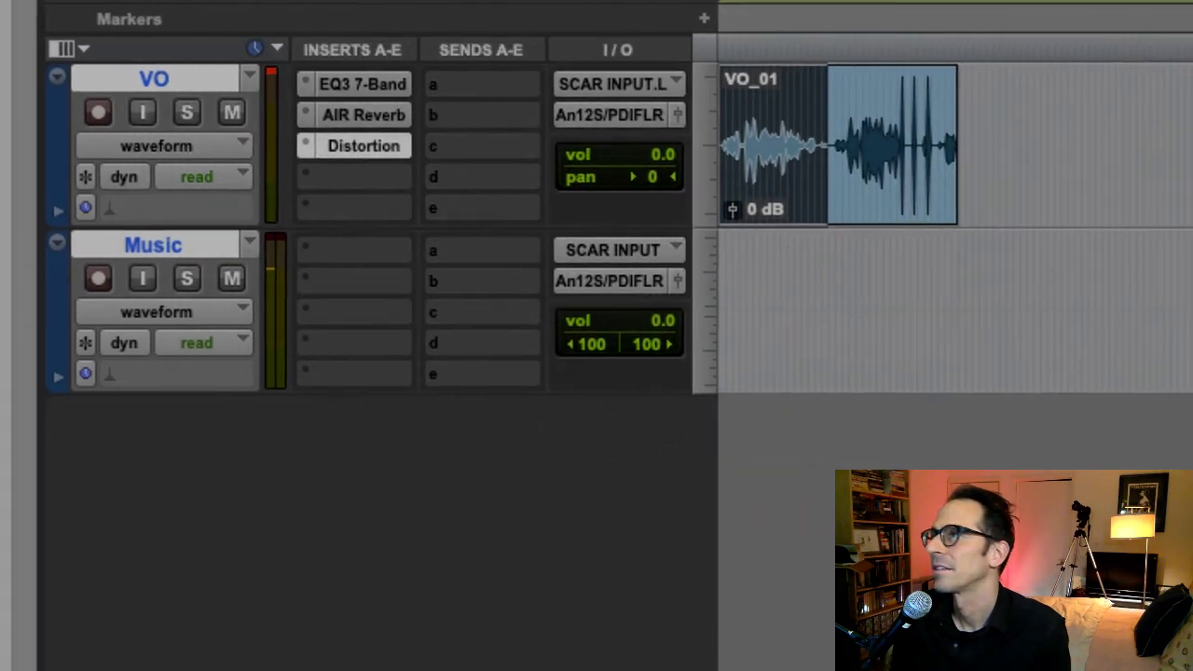
Open VO's AIR Distortion window and load its 10 Fat Bassdrum preset
{"action": "left_click", "coordinate": [448, 148]}
{"action": "left_click", "coordinate": [691, 120]}
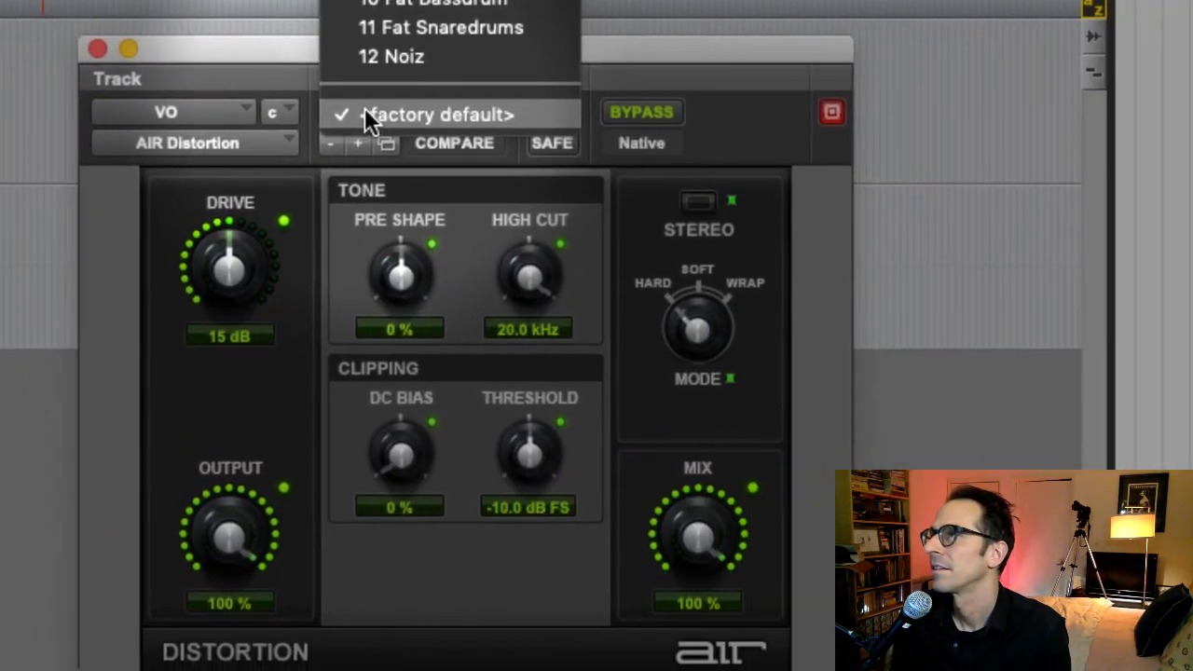
{"action": "left_click", "coordinate": [396, 5]}
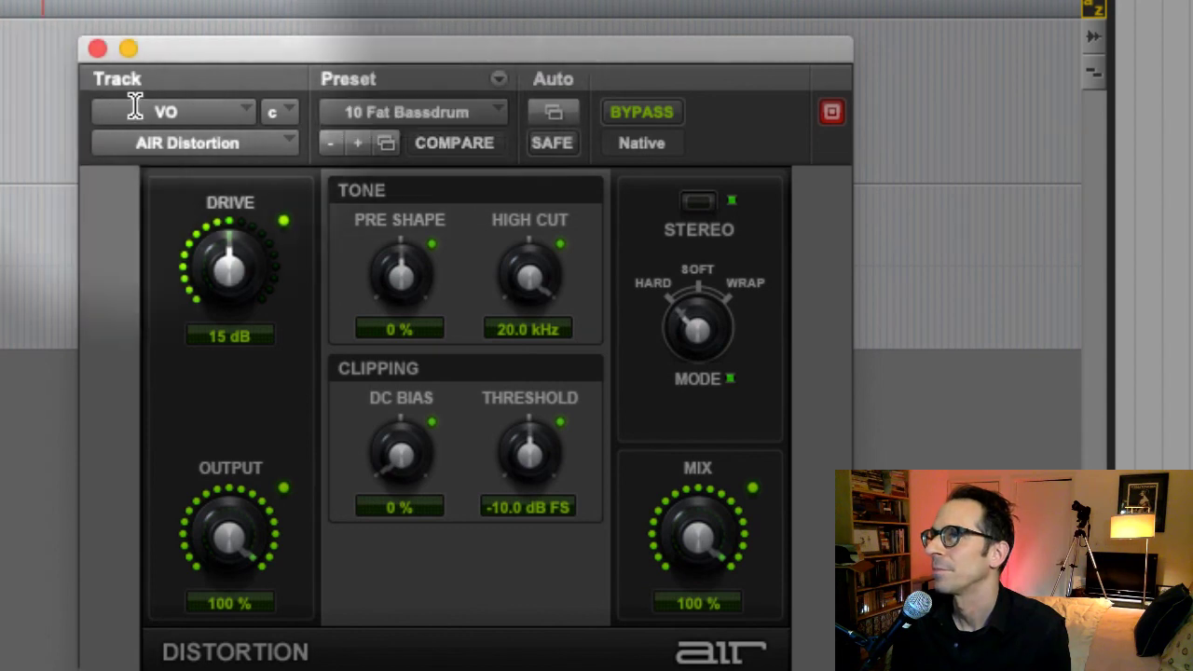